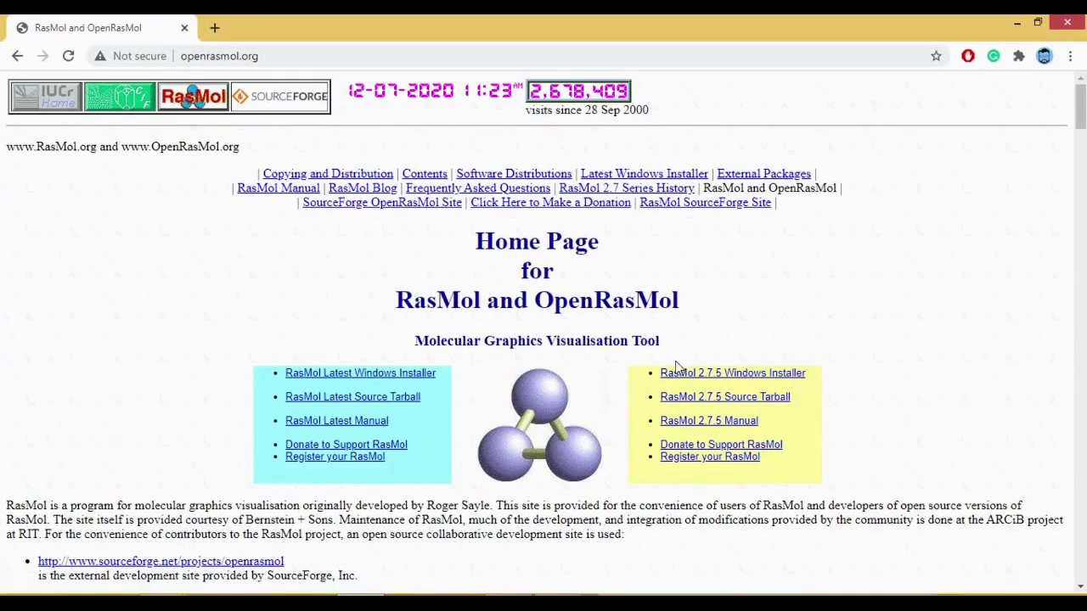
Get and run the latest RasMol Windows installer from openrasmol.org, using English as the language and accepting the license agreement.
scroll(824, 328, down, 1)
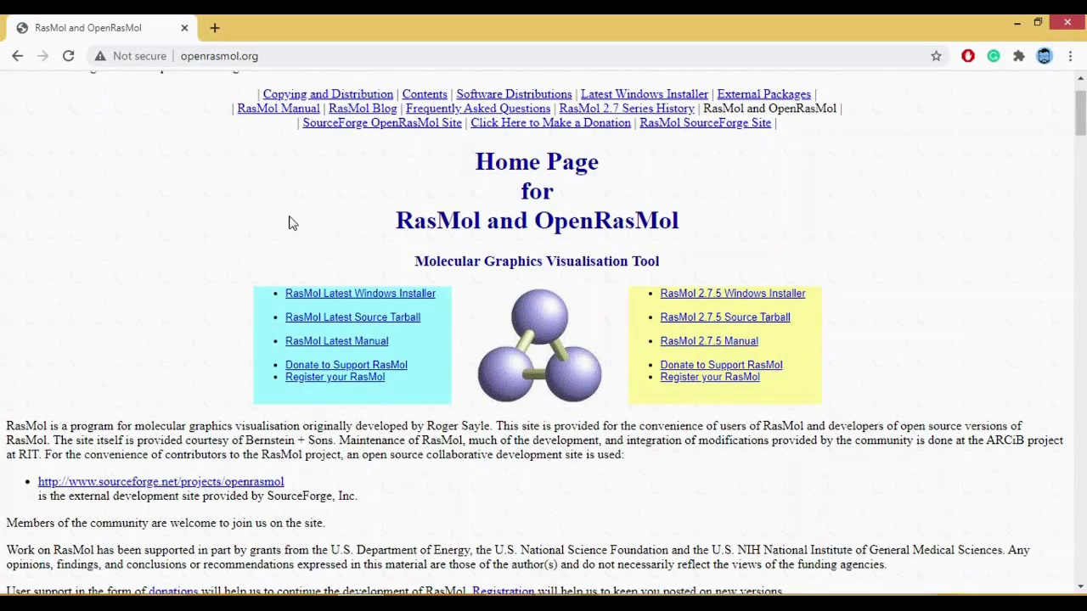
click(360, 299)
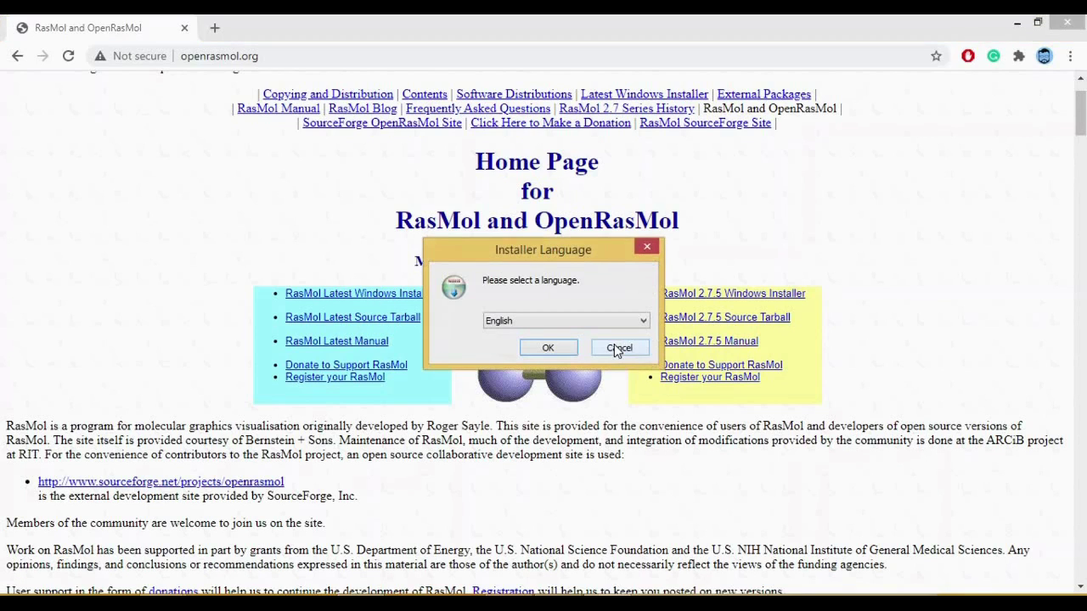
click(550, 348)
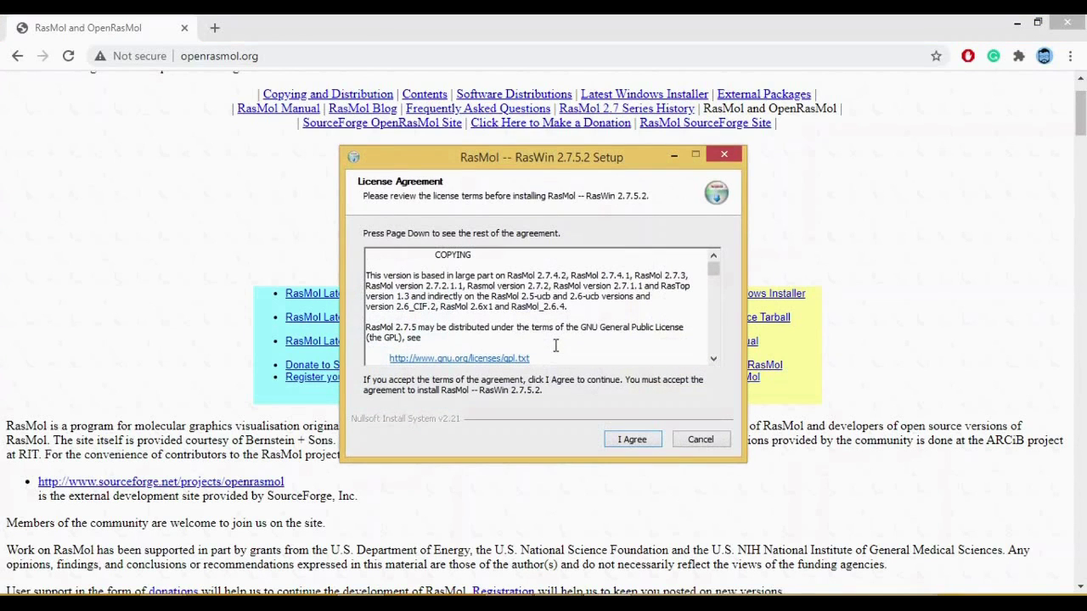
click(628, 440)
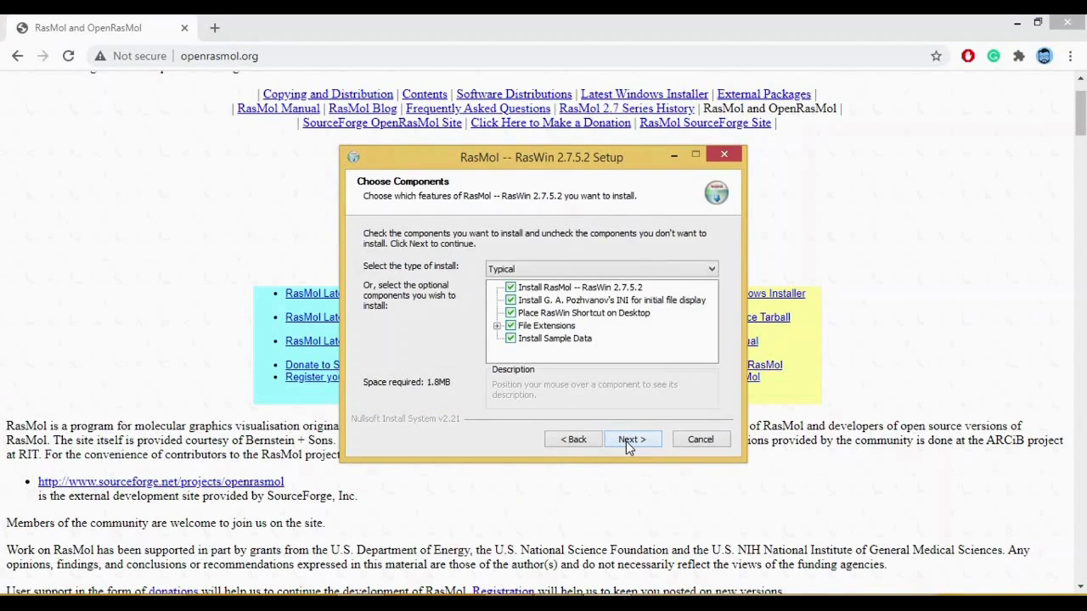
Install RasWin 2.7.5.2 with the Typical components into C:\Program Files (x86)\RasWin and close the finished setup.
click(627, 441)
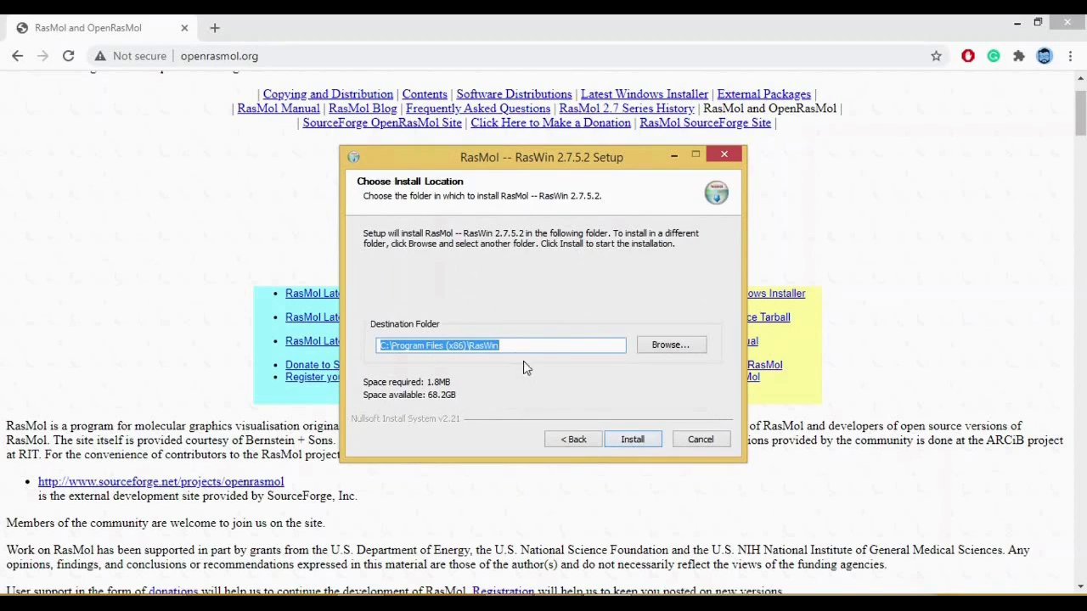
click(632, 439)
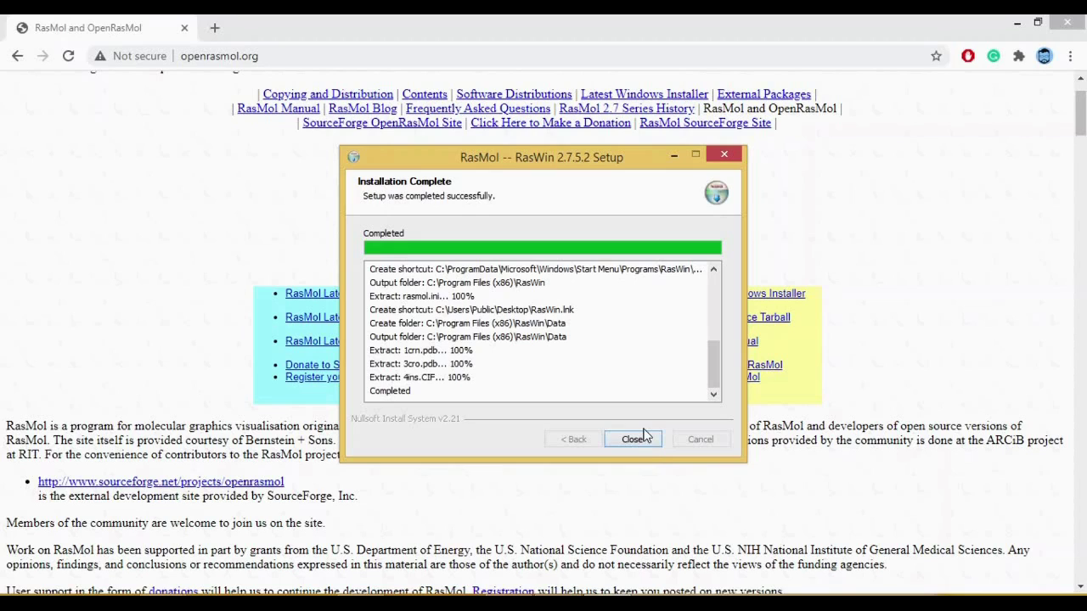
click(647, 440)
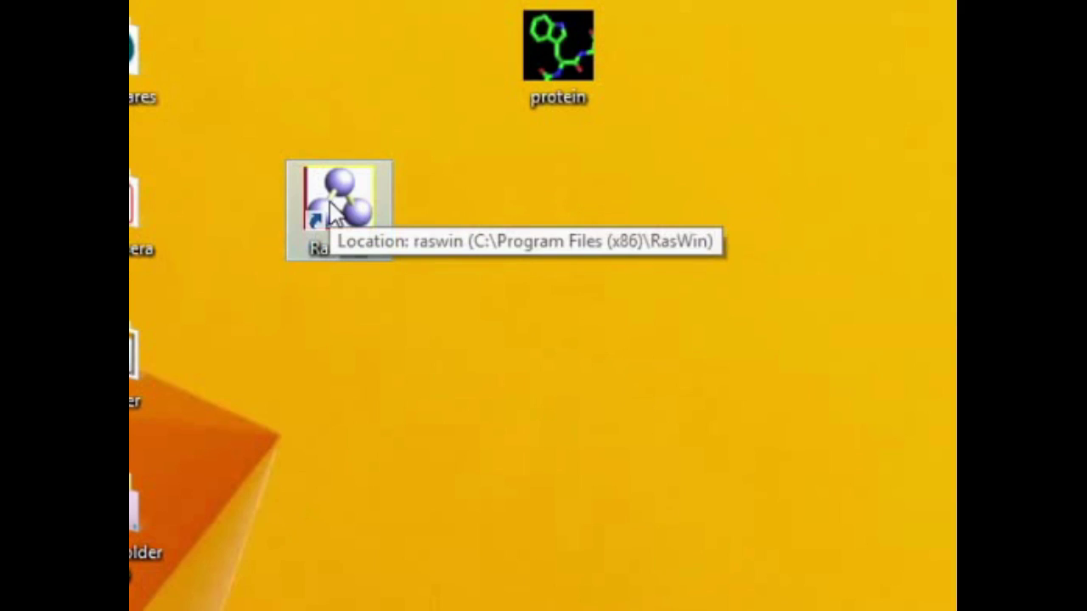
Launch RasWin from the desktop, dismiss the About RasMol dialog and maximize the program window.
double_click(331, 213)
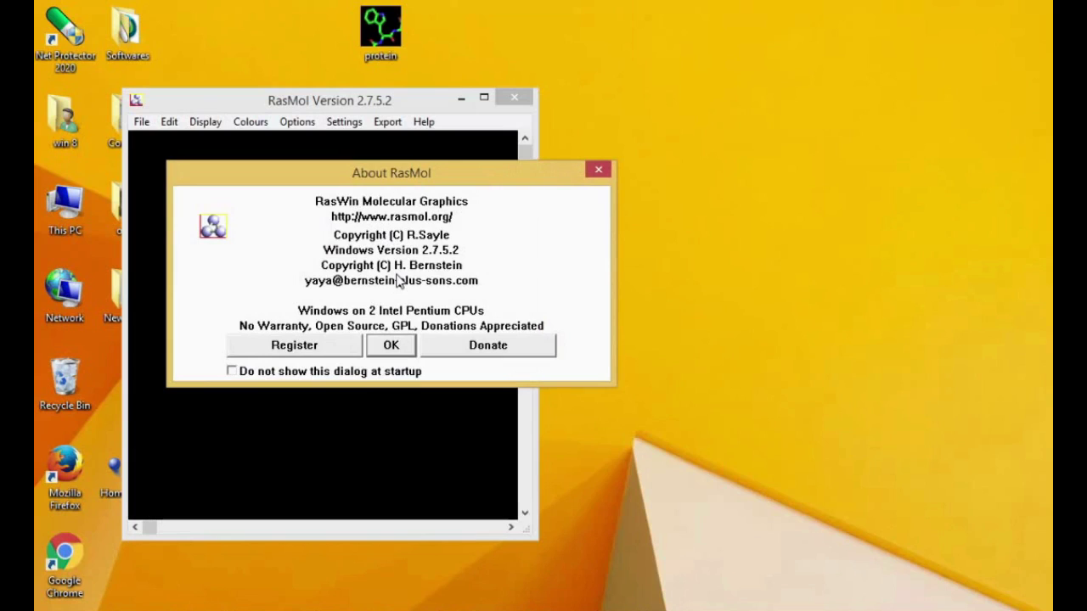
click(599, 172)
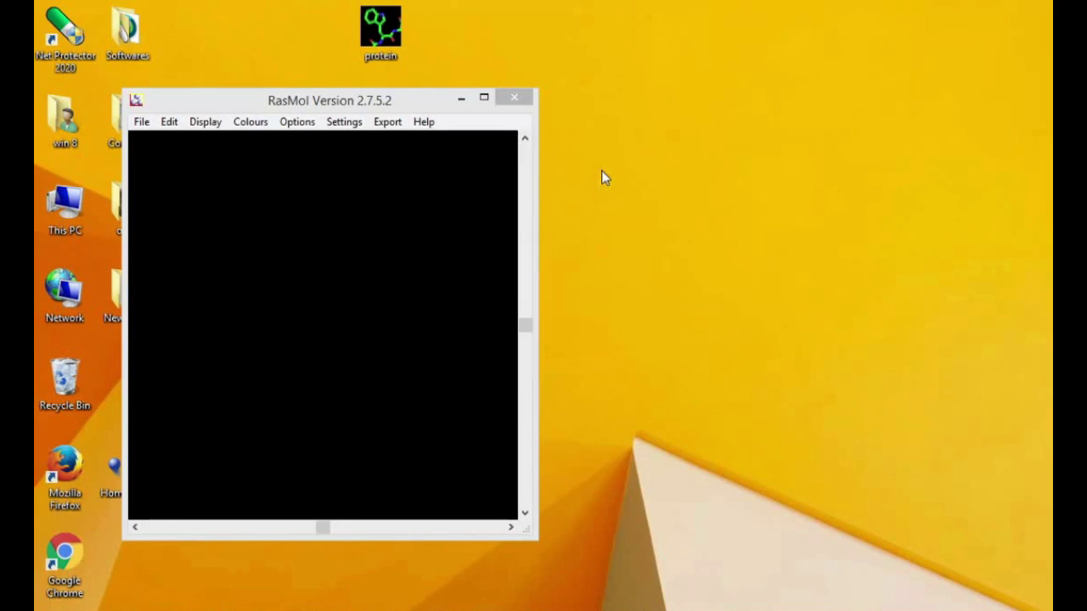
click(484, 97)
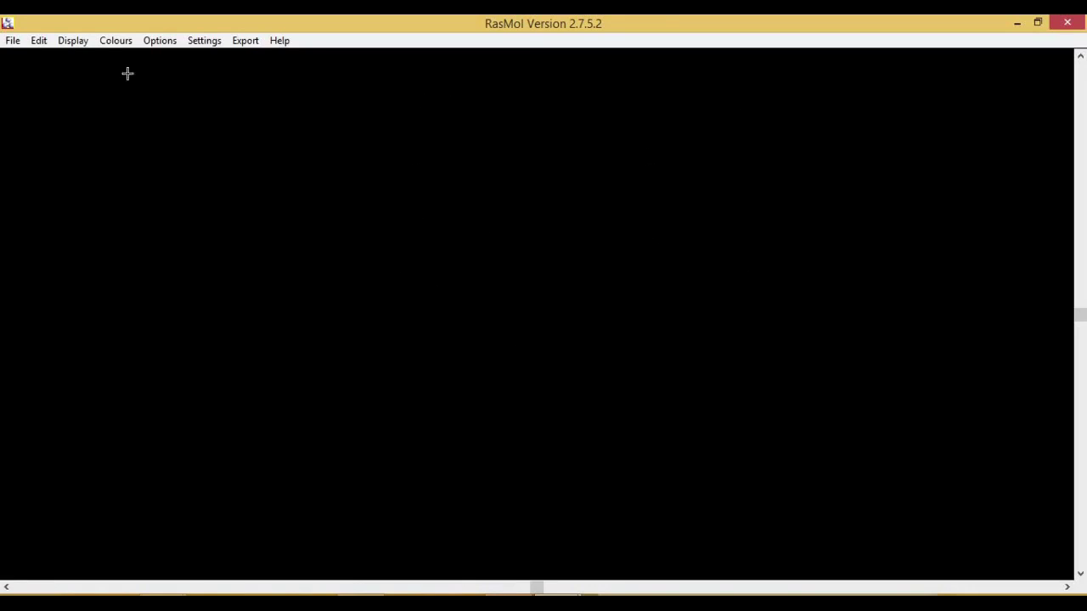
Open the Protein Databank file "protein" from the Desktop folder.
click(7, 42)
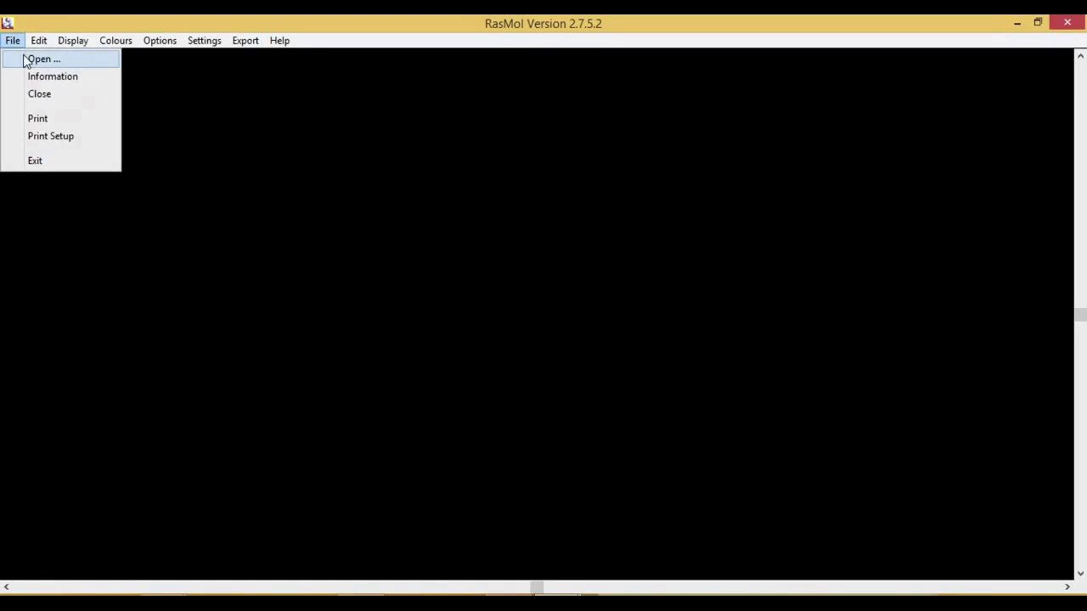
click(30, 58)
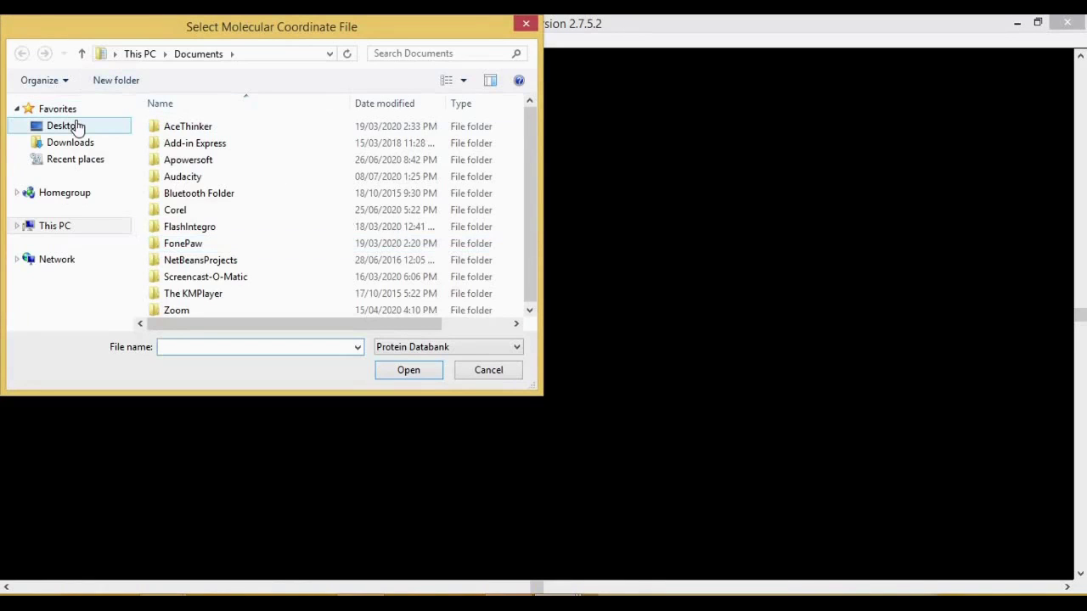
click(99, 131)
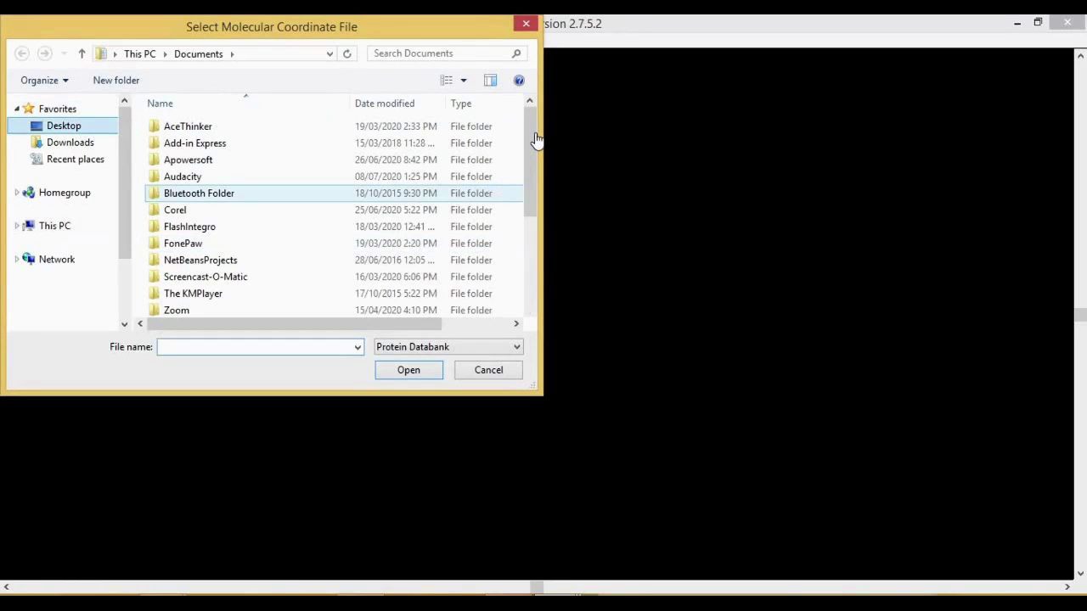
drag(529, 143, 514, 323)
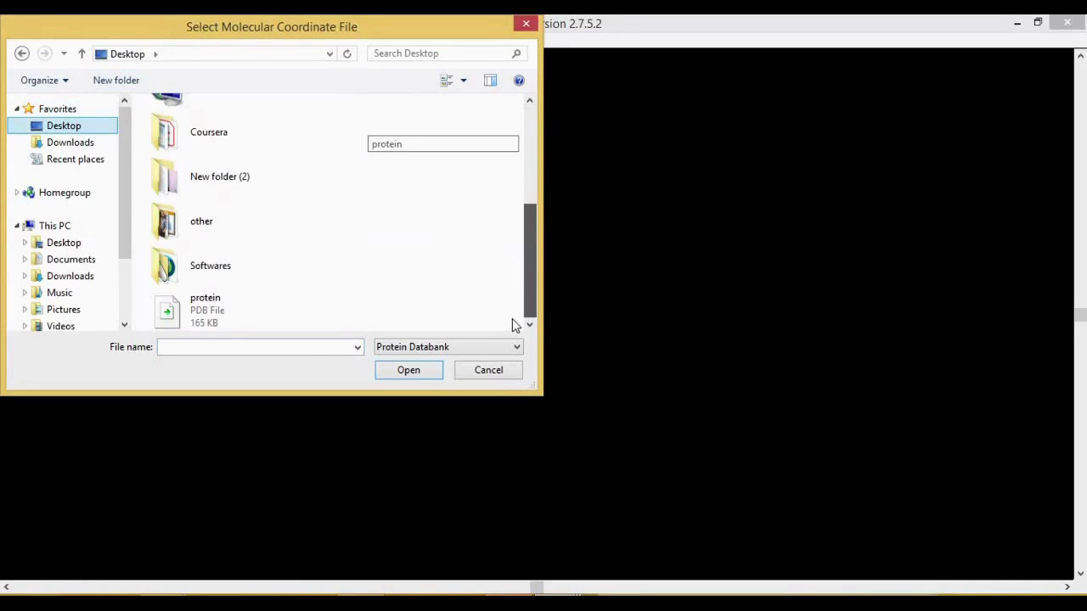
click(246, 310)
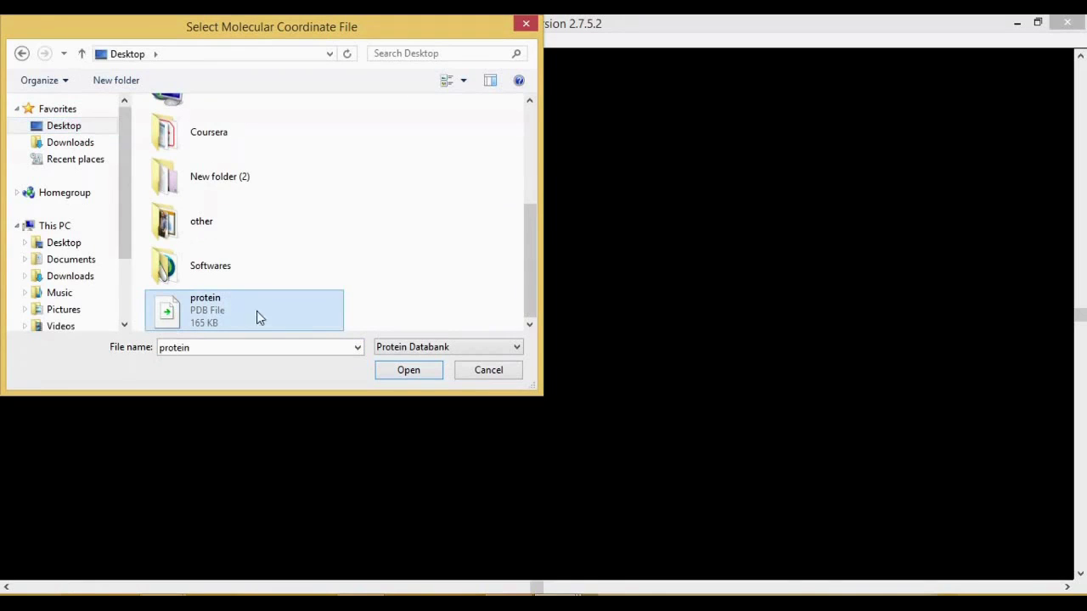
click(408, 371)
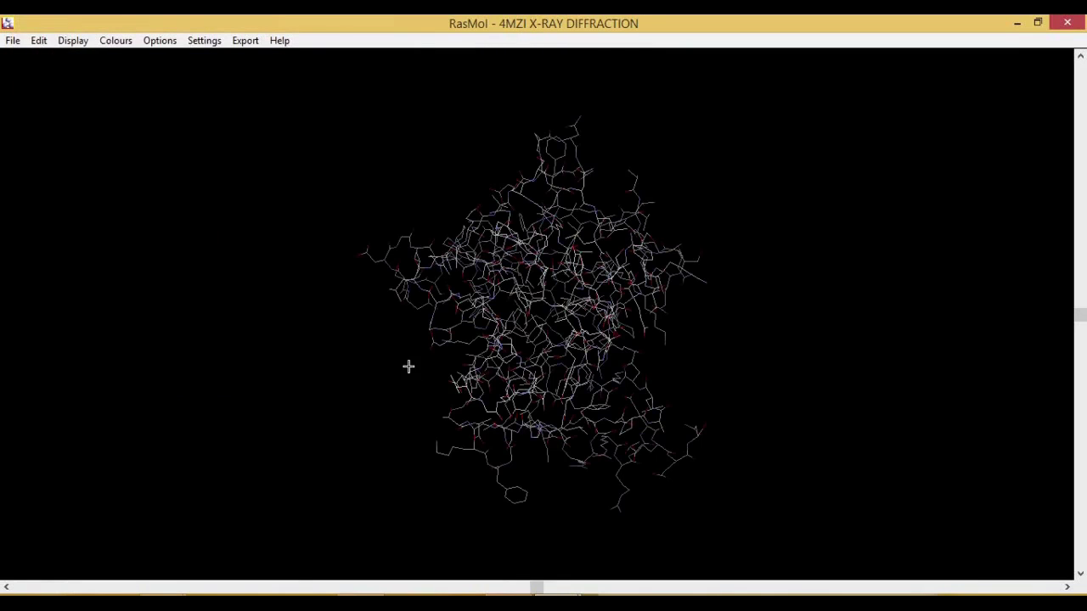
Rotate the protein model to examine it from several angles and zoom it out slightly.
drag(812, 263, 728, 285)
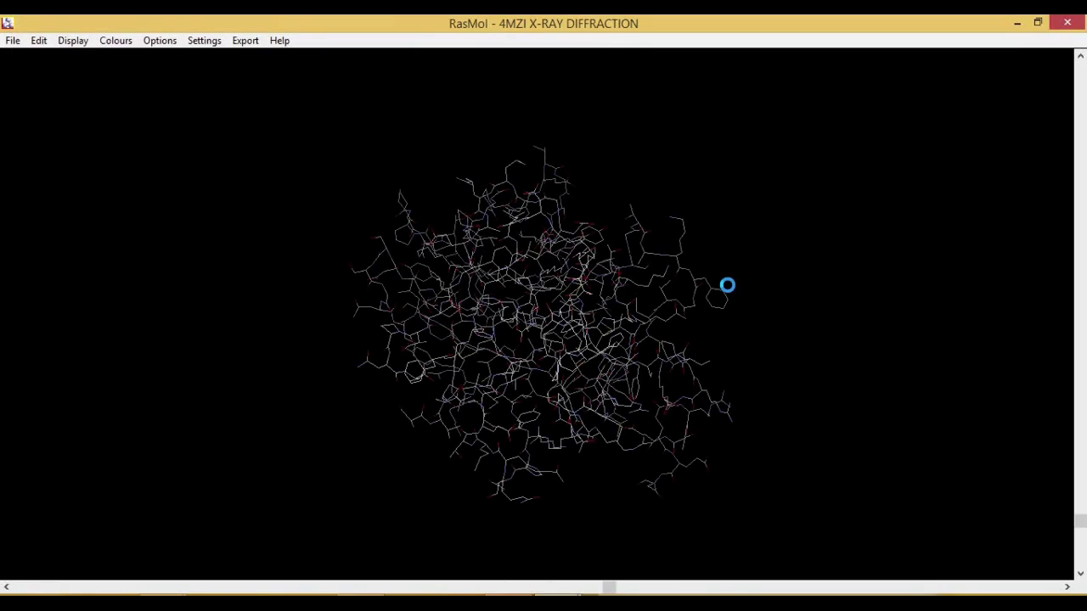
drag(655, 209, 489, 213)
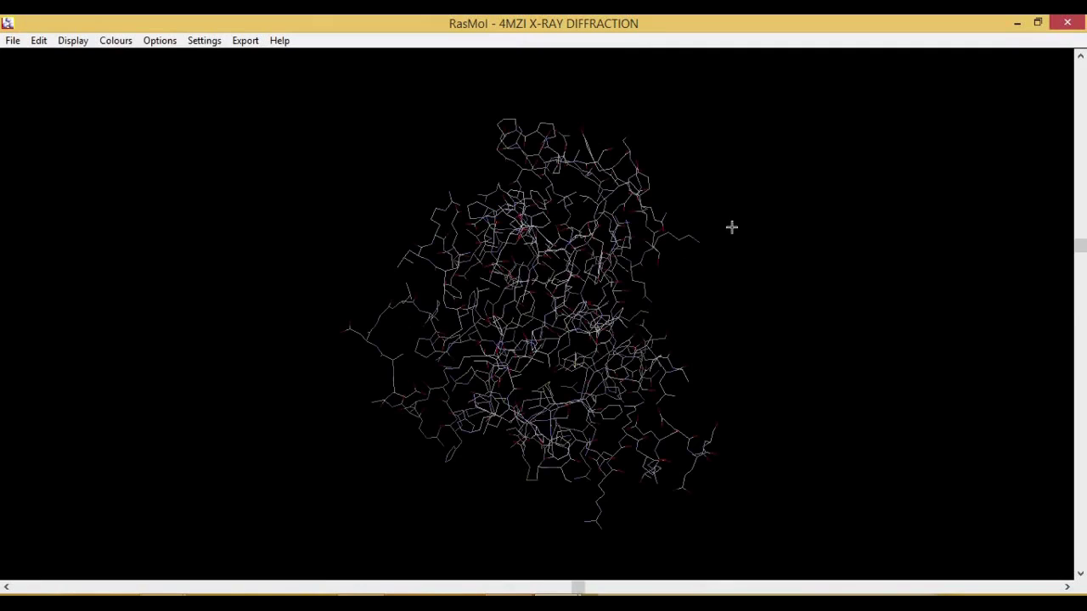
drag(731, 226, 611, 243)
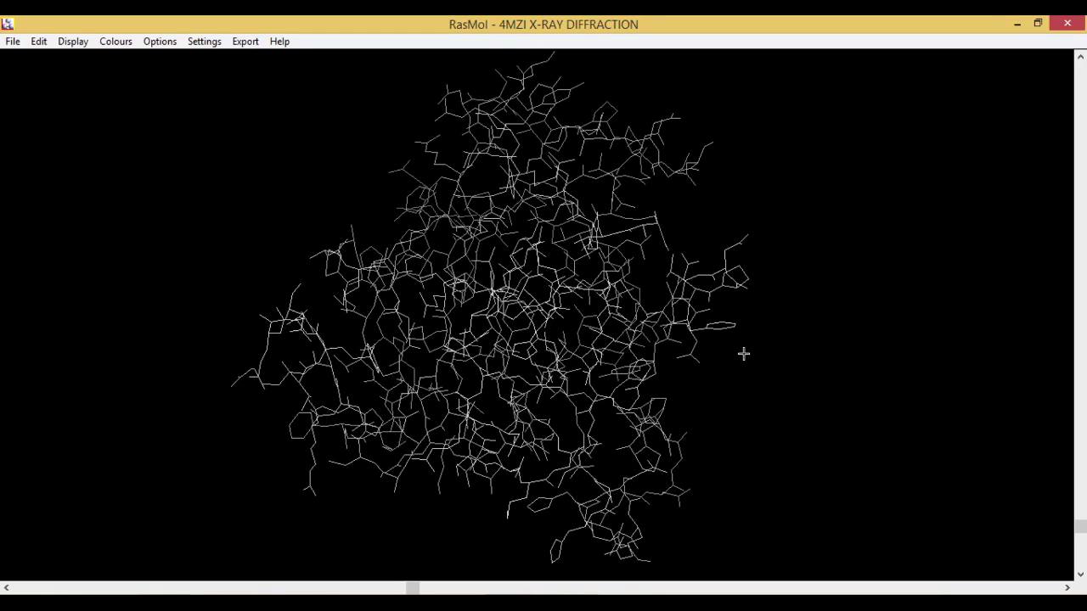
drag(742, 354, 650, 359)
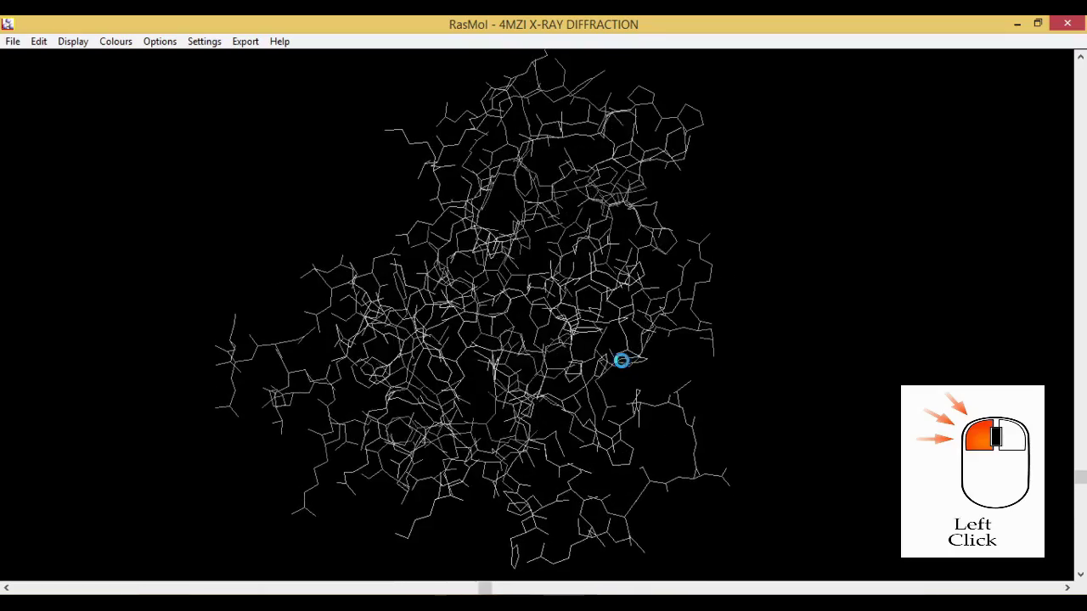
drag(622, 361, 643, 448)
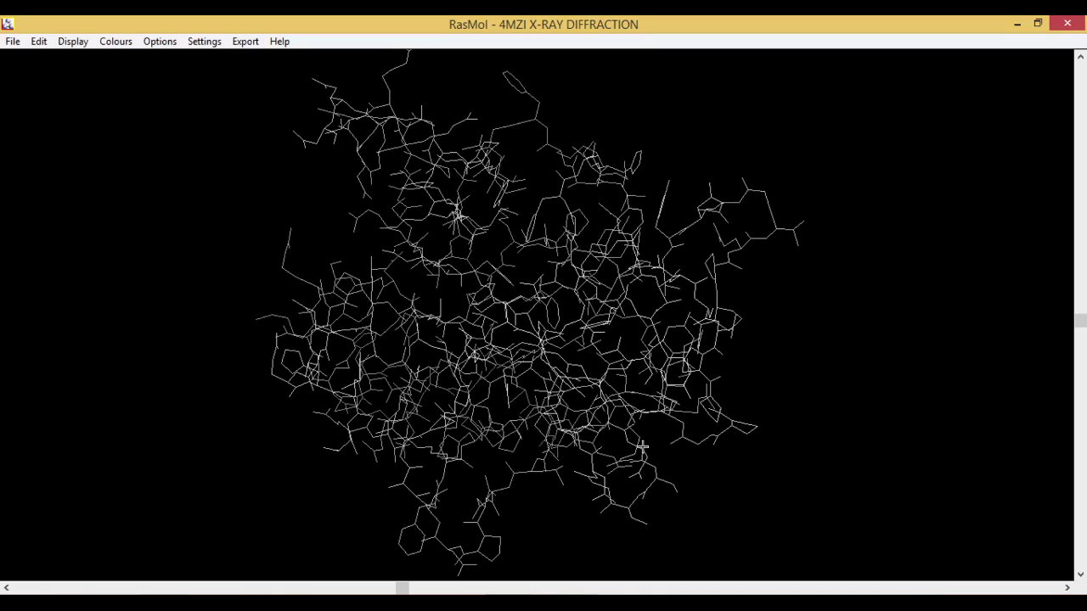
shift+click(644, 447)
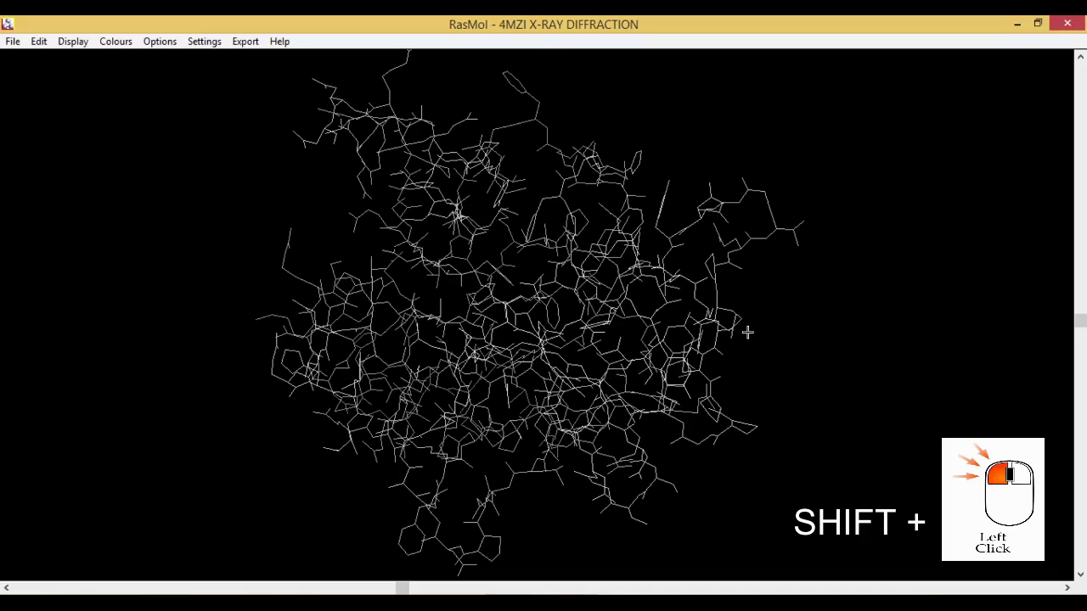
shift+drag(747, 332, 769, 335)
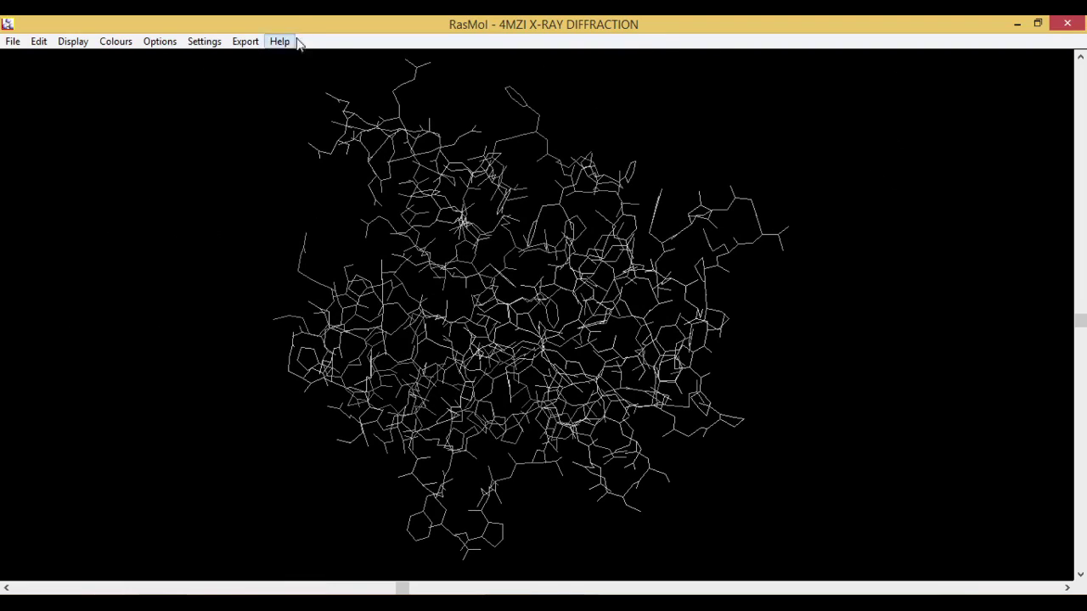
Display the protein as Wireframe and rotate the model to inspect it.
click(81, 45)
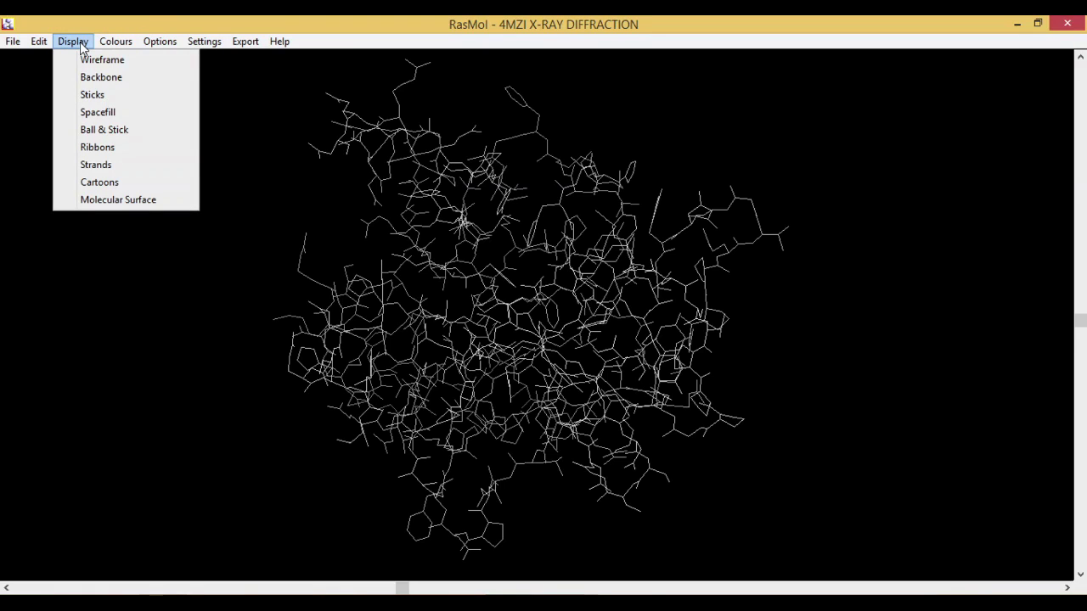
click(83, 58)
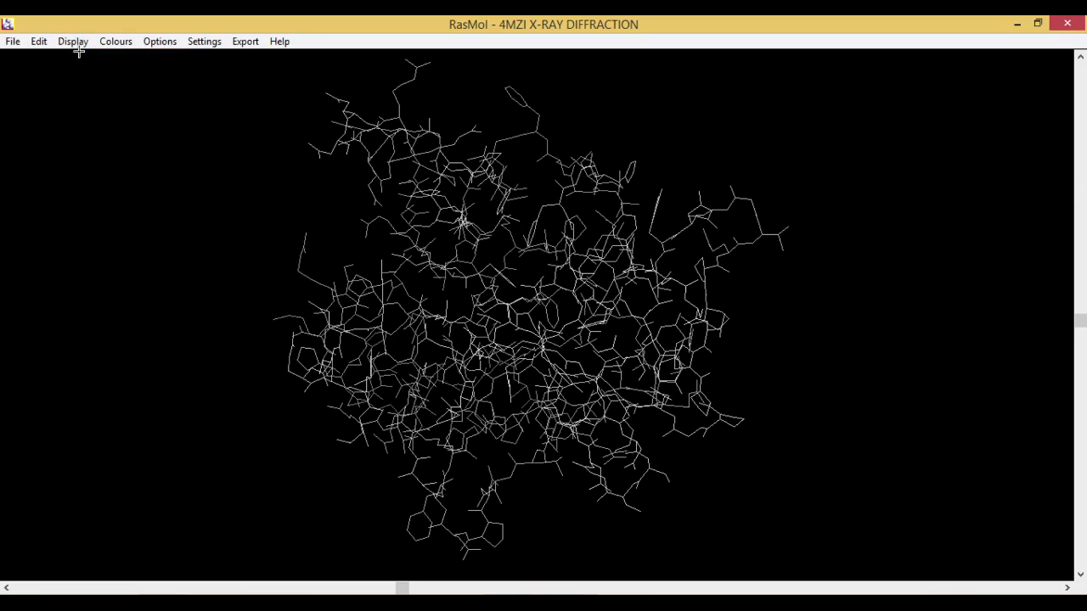
drag(532, 227, 458, 210)
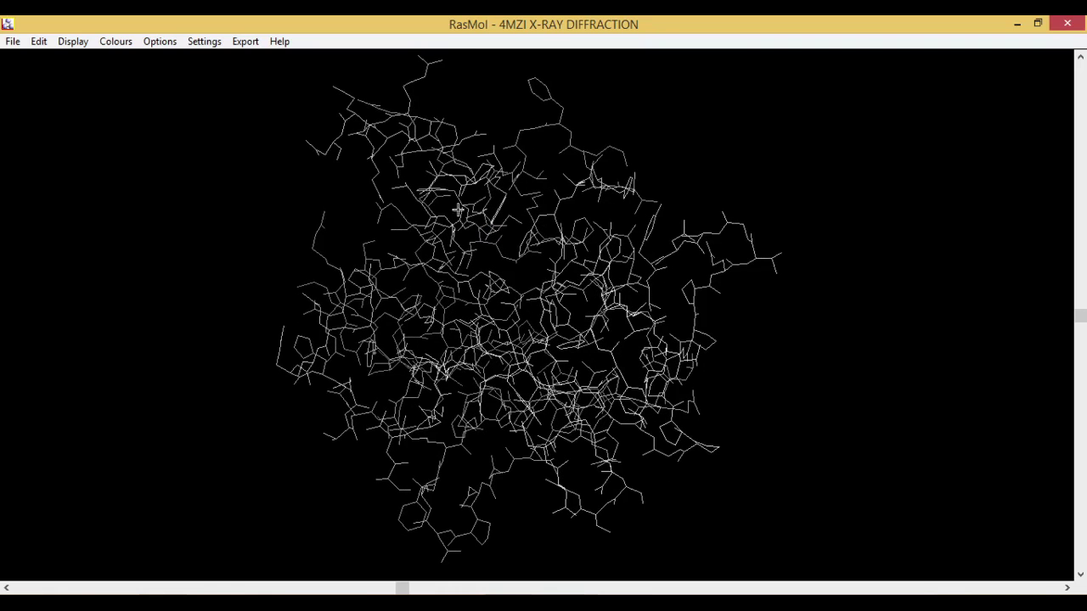
Switch the protein display to Backbone and rotate the model to inspect the chain.
click(75, 43)
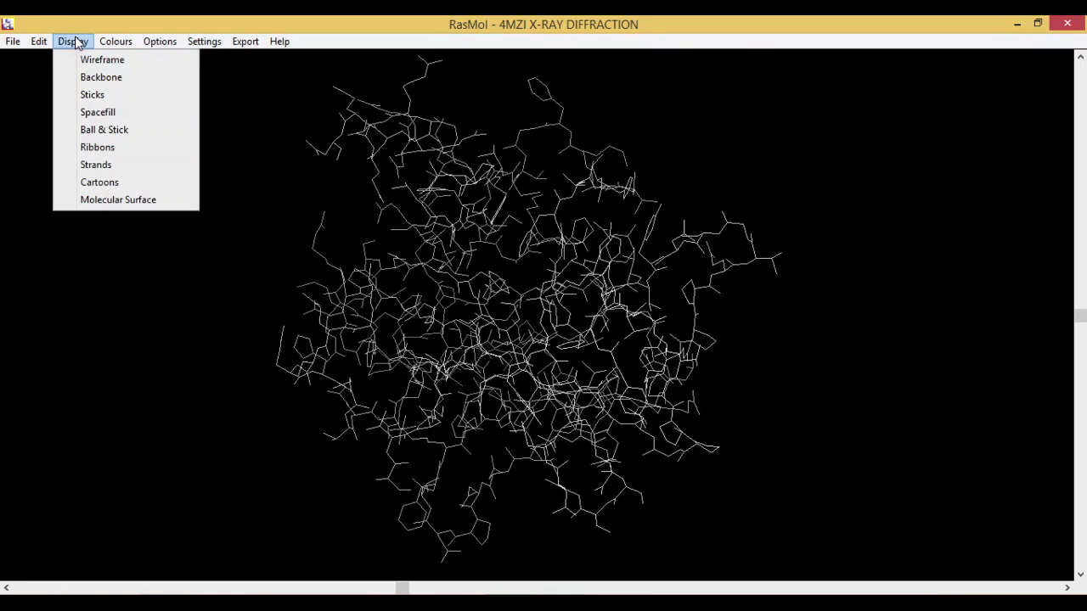
click(96, 78)
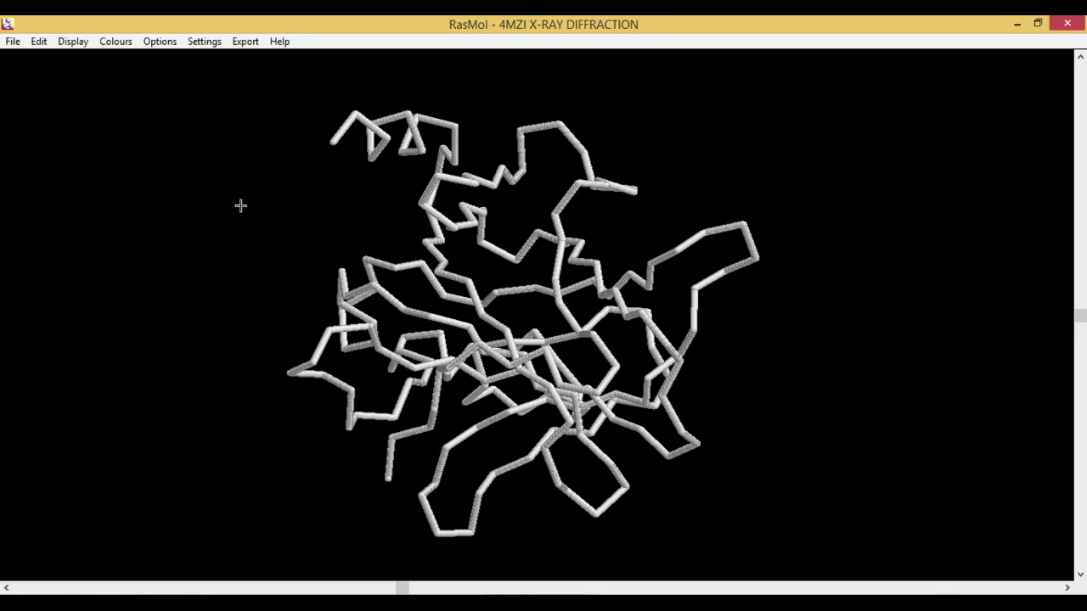
drag(300, 250, 297, 273)
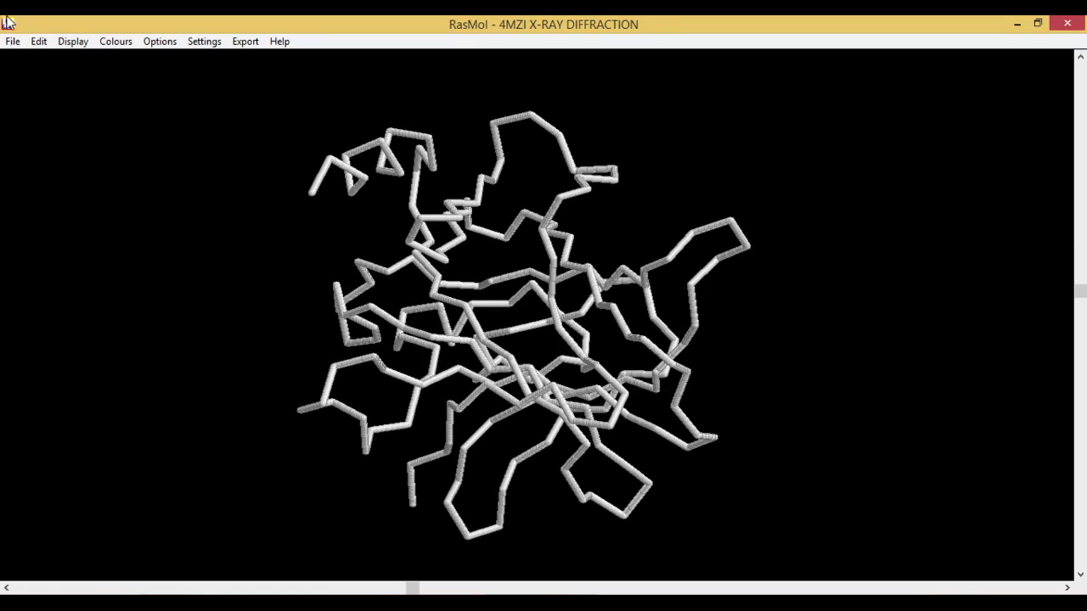
Show the protein in the Sticks representation and turn the model slightly to inspect it.
click(63, 41)
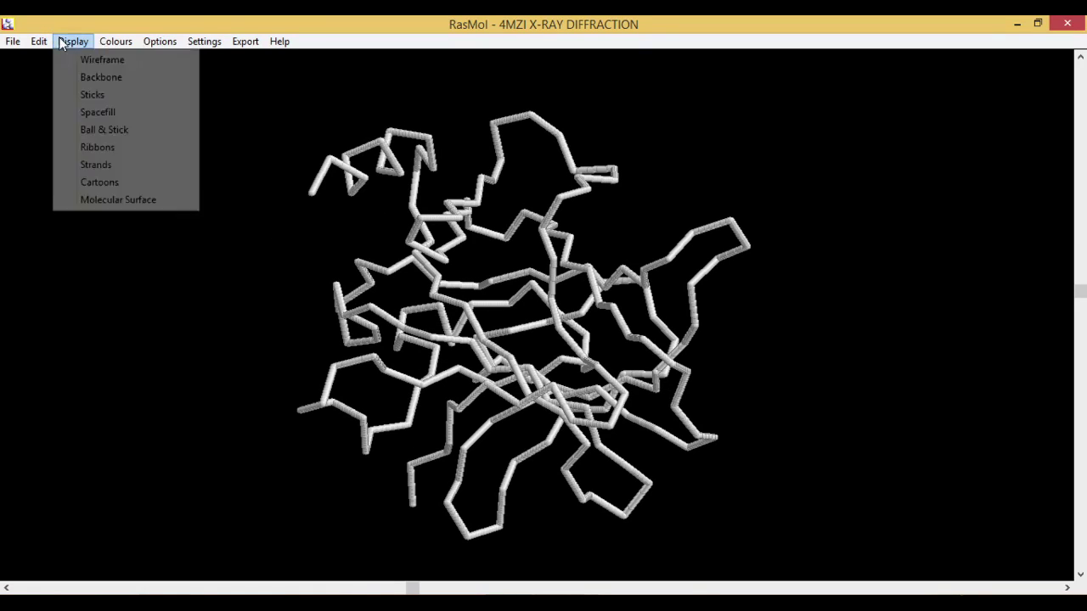
click(100, 94)
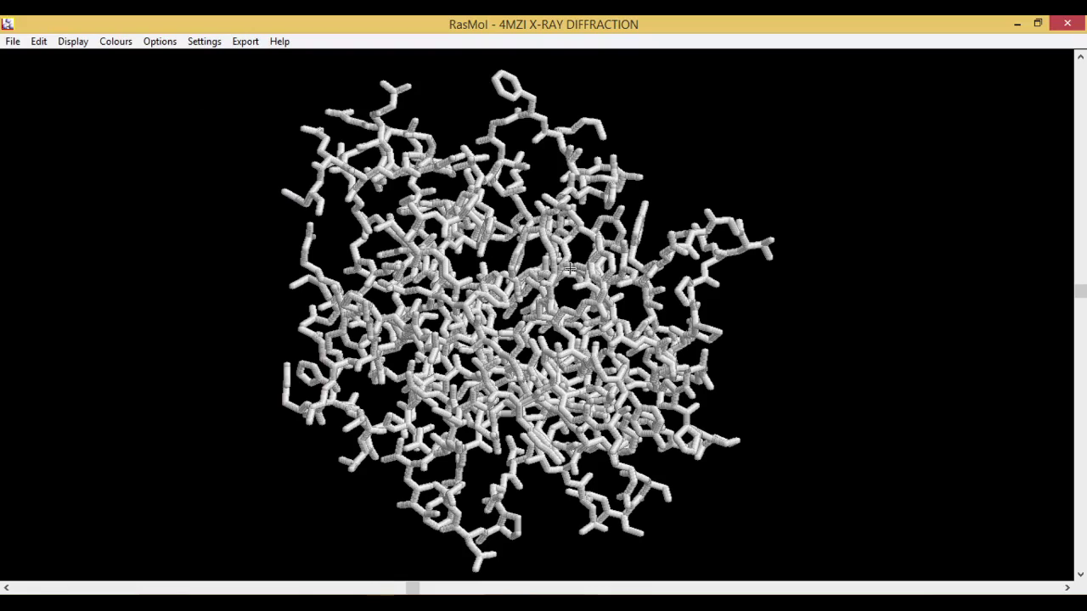
mouse_move(570, 269)
mouse_down()
mouse_move(517, 286)
mouse_move(579, 274)
mouse_up()
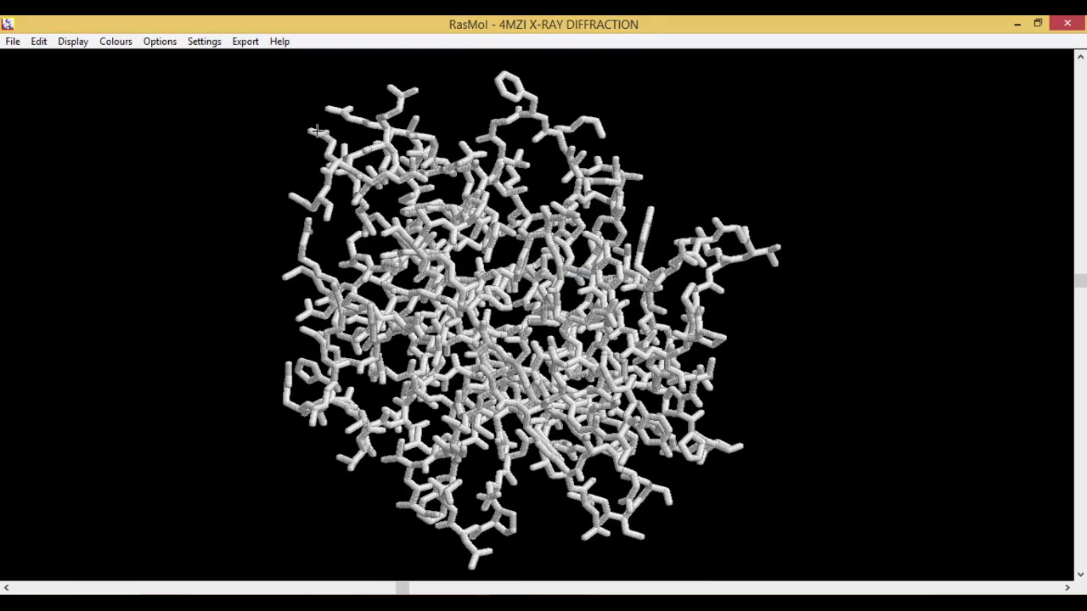
drag(530, 173, 526, 172)
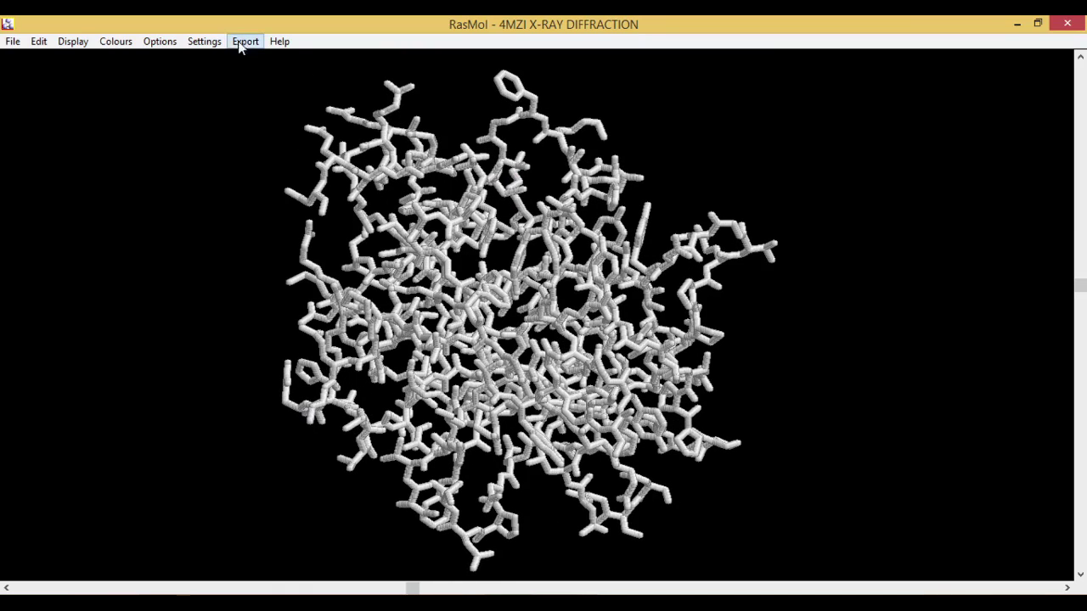
Change the protein's representation to Spacefill.
click(81, 40)
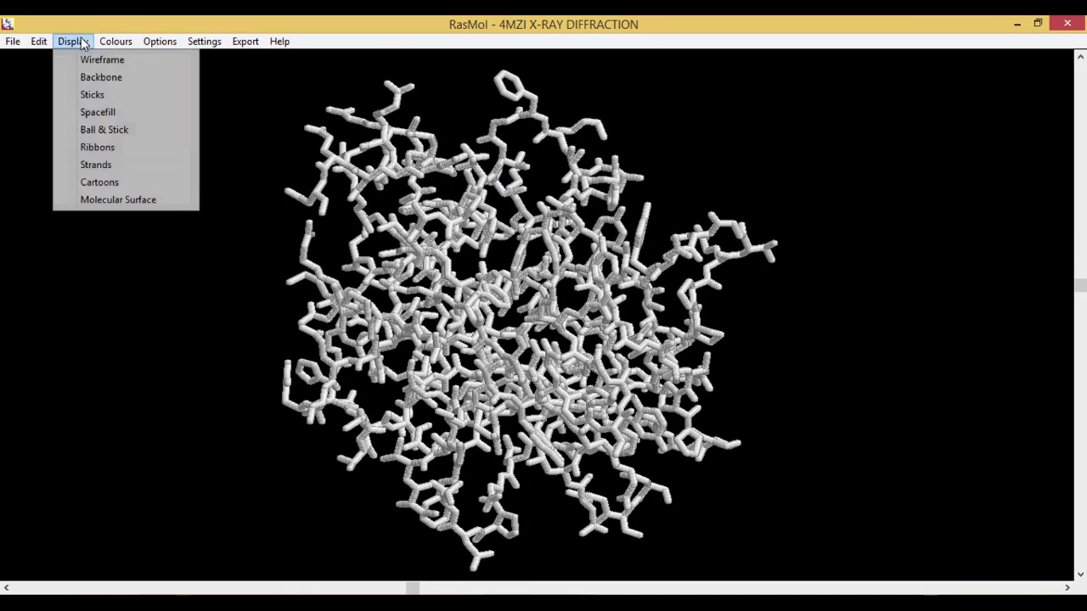
click(127, 111)
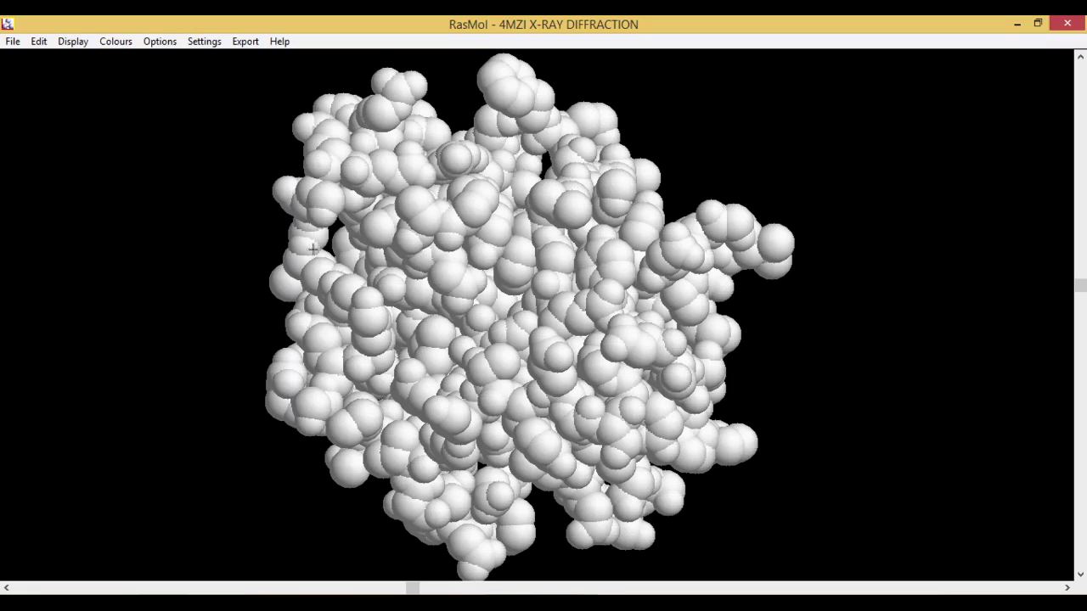
Turn the Spacefill model slightly, and switch the protein to Ball & Stick and rotate it to inspect the atoms and bonds.
drag(308, 279, 334, 285)
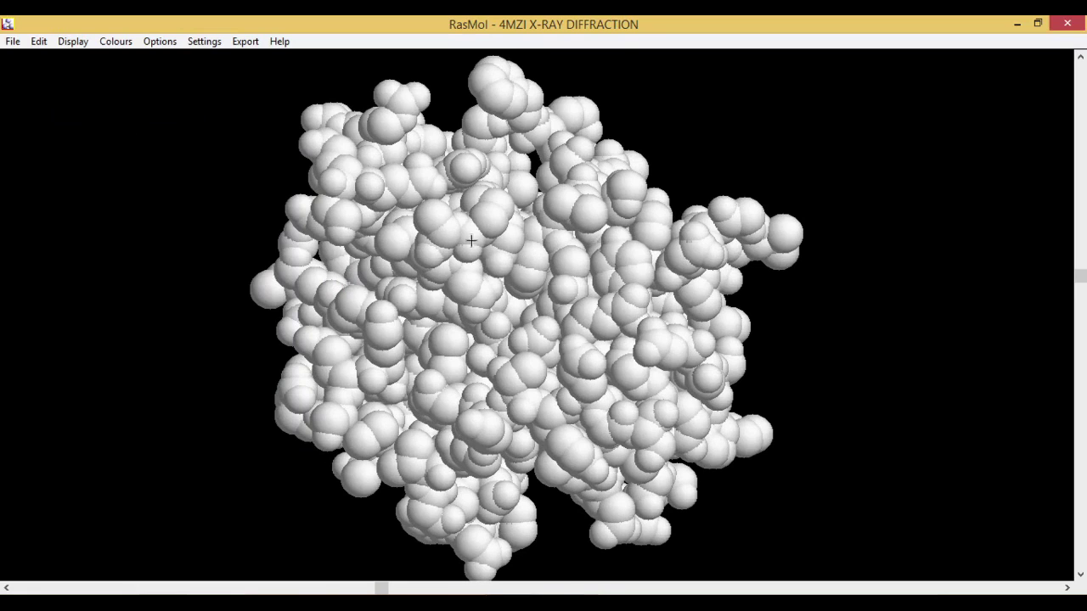
click(84, 43)
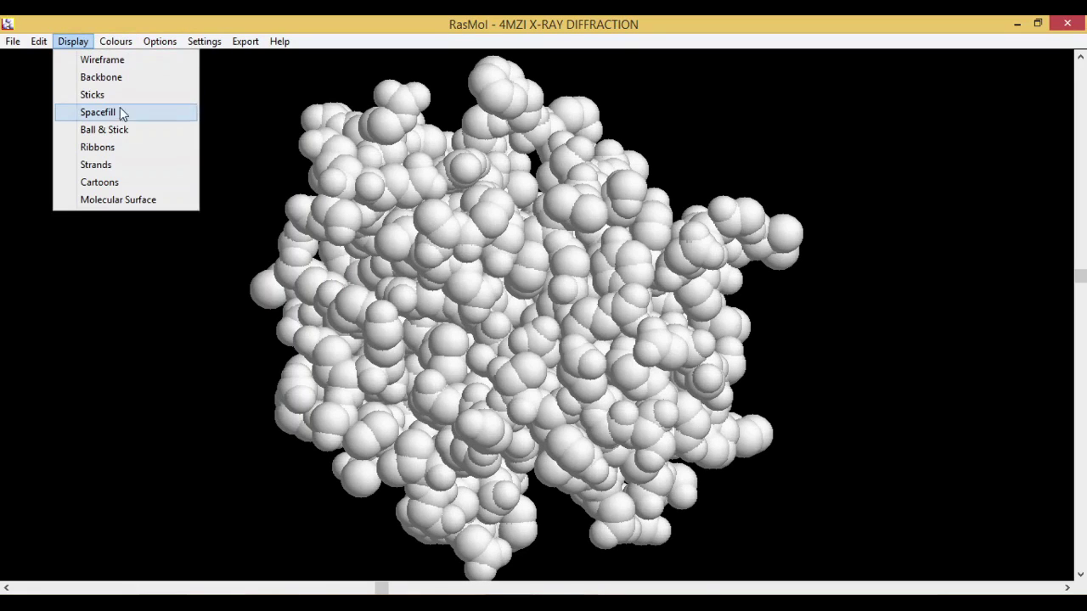
click(103, 130)
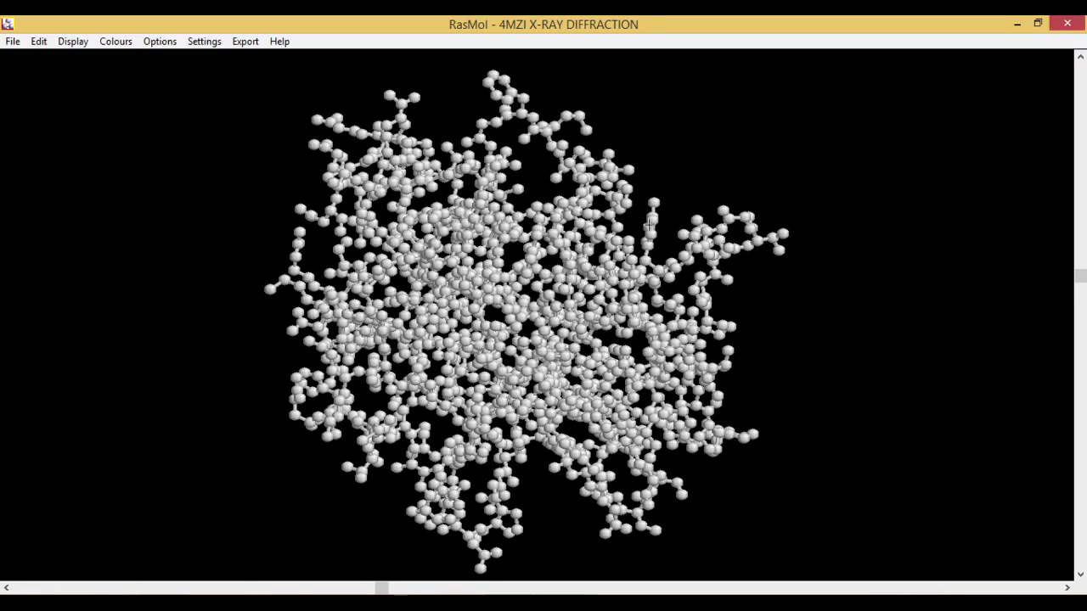
drag(646, 224, 620, 230)
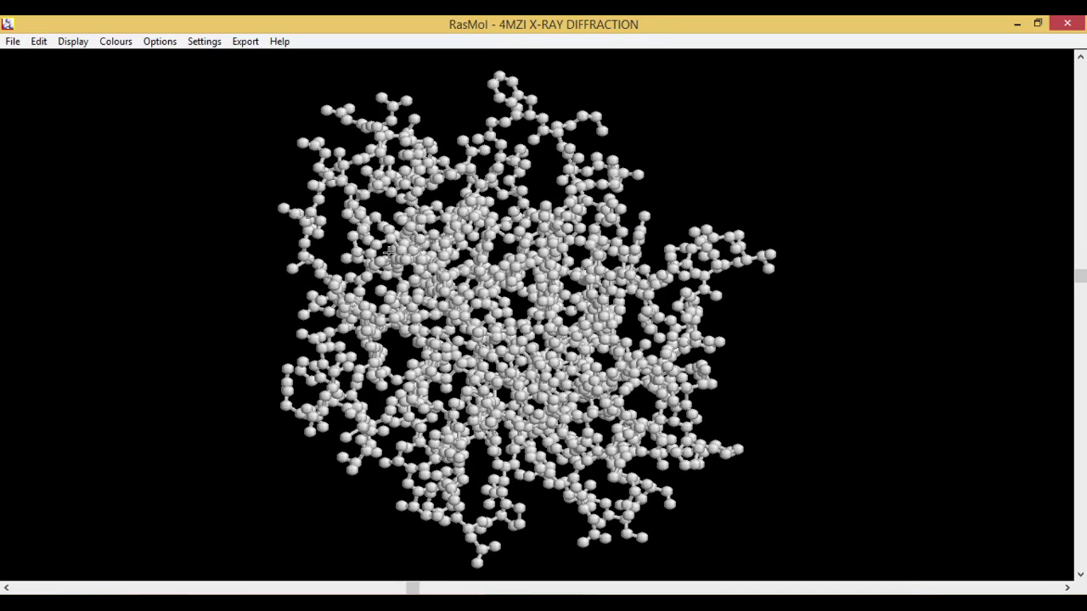
drag(349, 281, 371, 271)
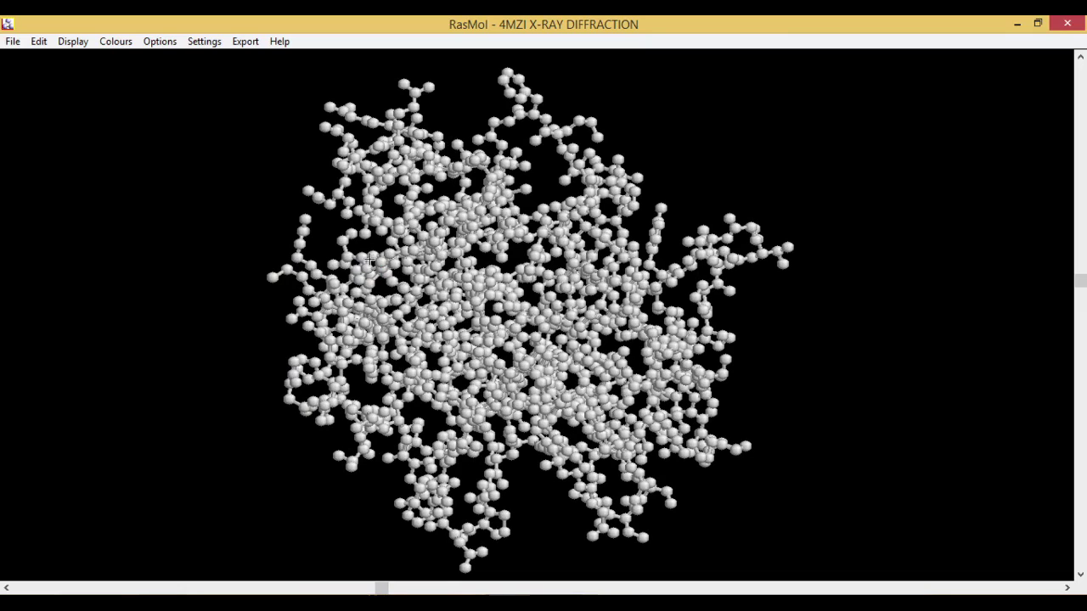
drag(288, 225, 371, 174)
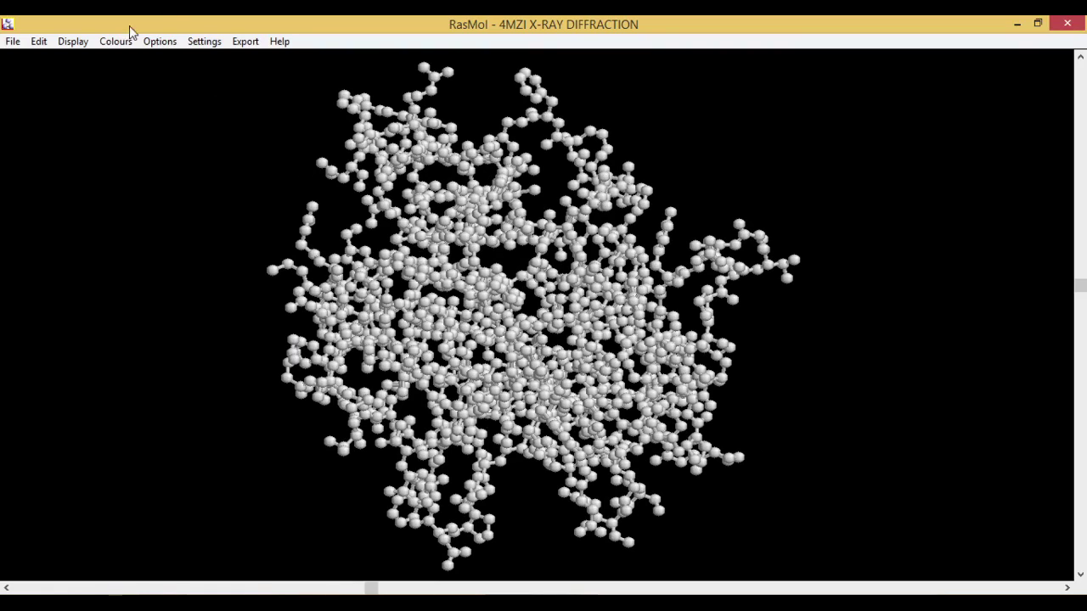
Display the protein as Ribbons and rotate the model to inspect the fold.
click(73, 41)
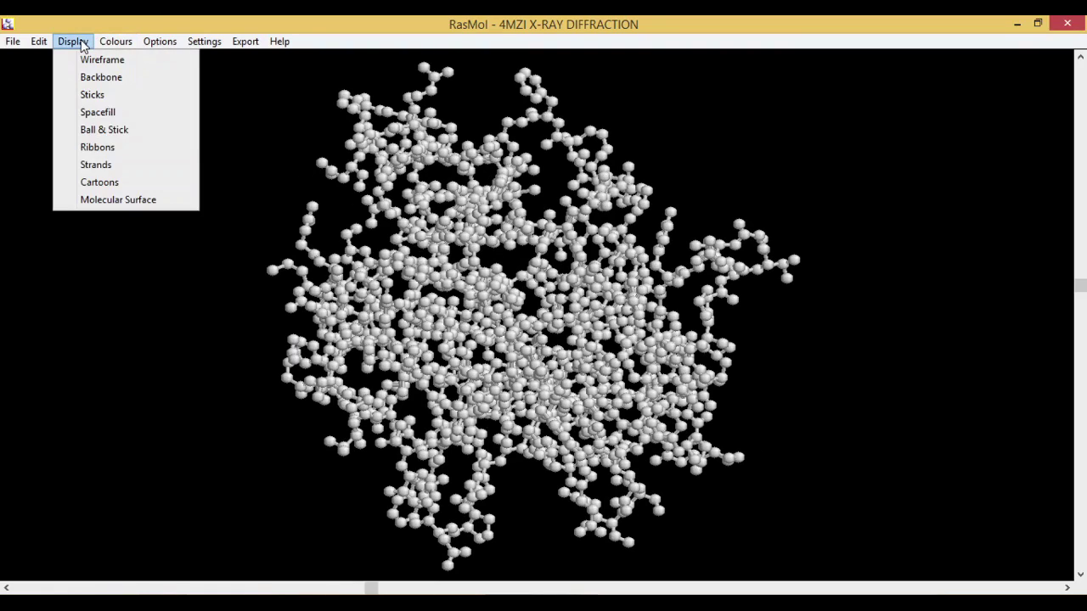
click(120, 146)
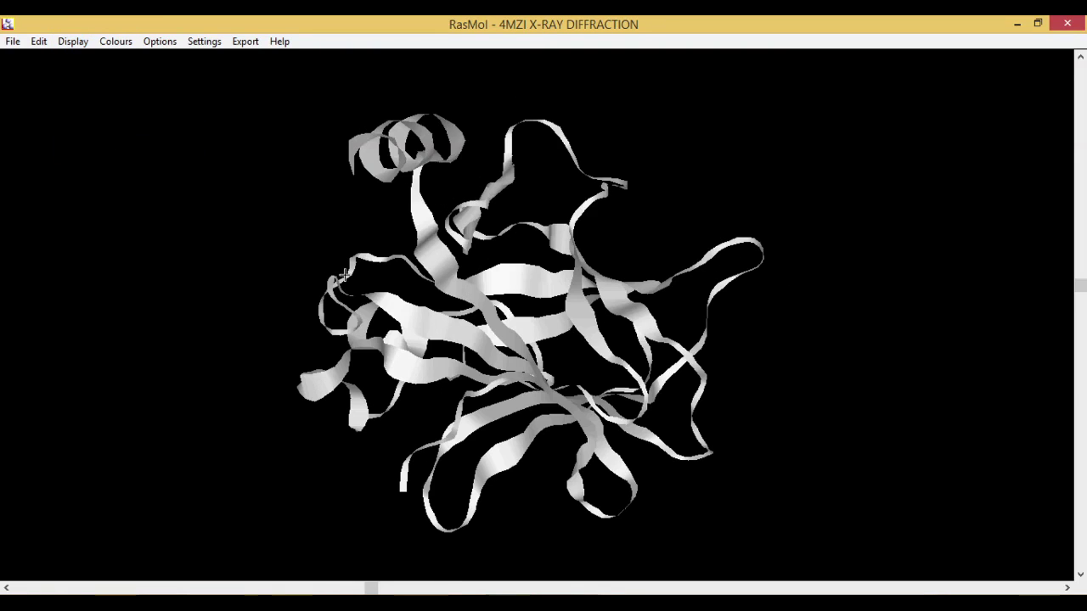
drag(346, 276, 376, 280)
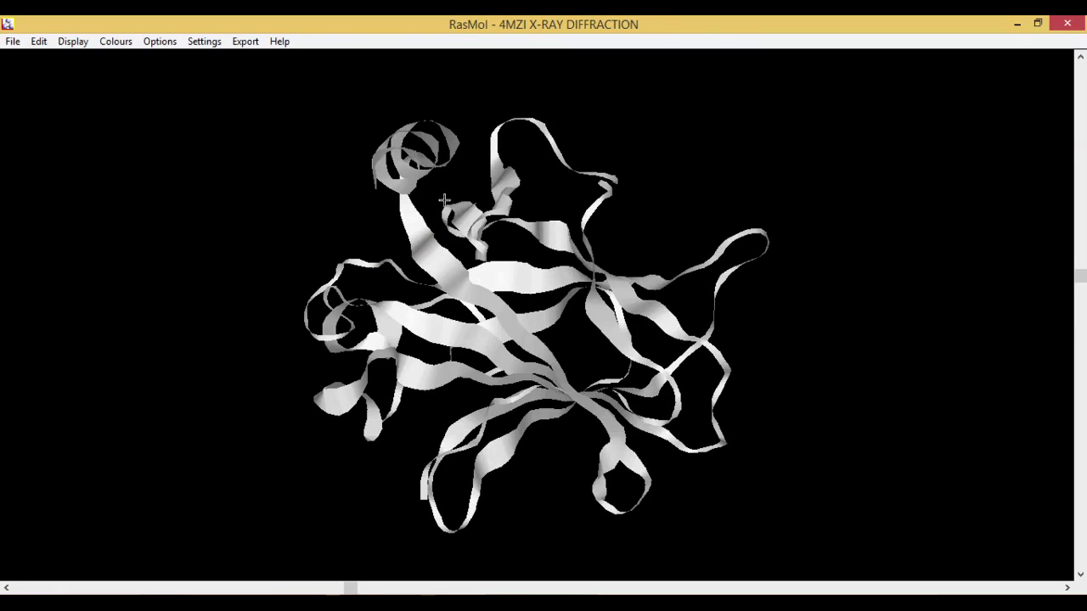
drag(445, 200, 473, 194)
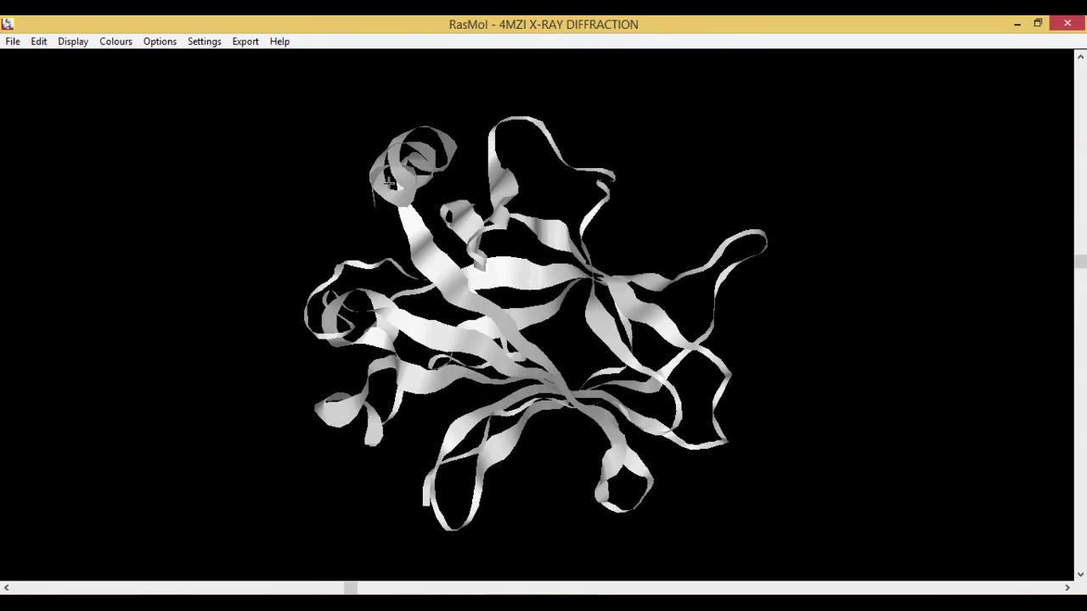
Switch the protein display to Strands and rotate the model to view it from other angles.
click(71, 40)
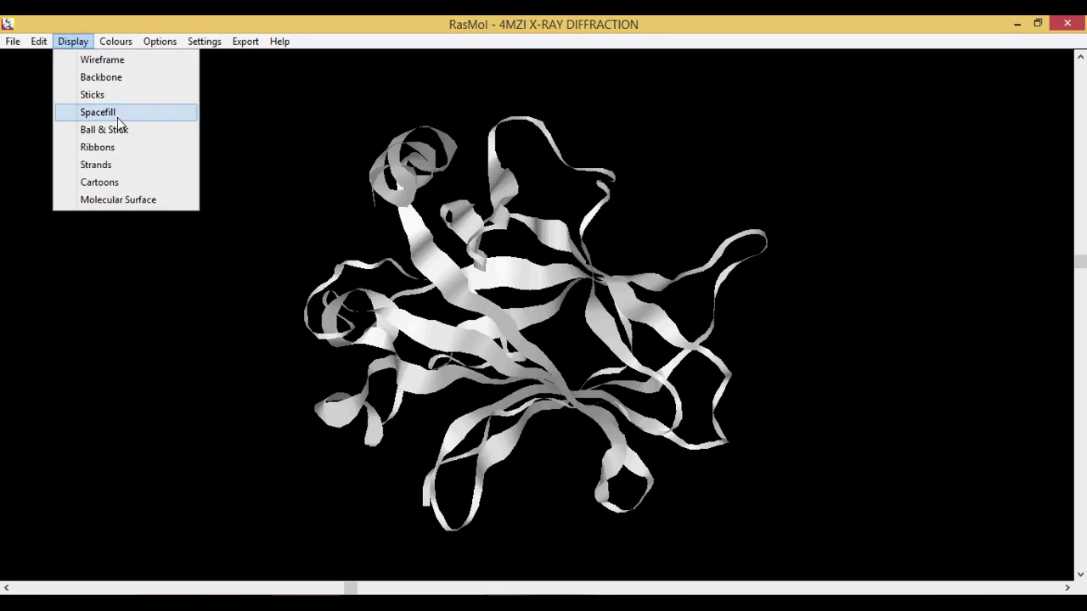
click(89, 165)
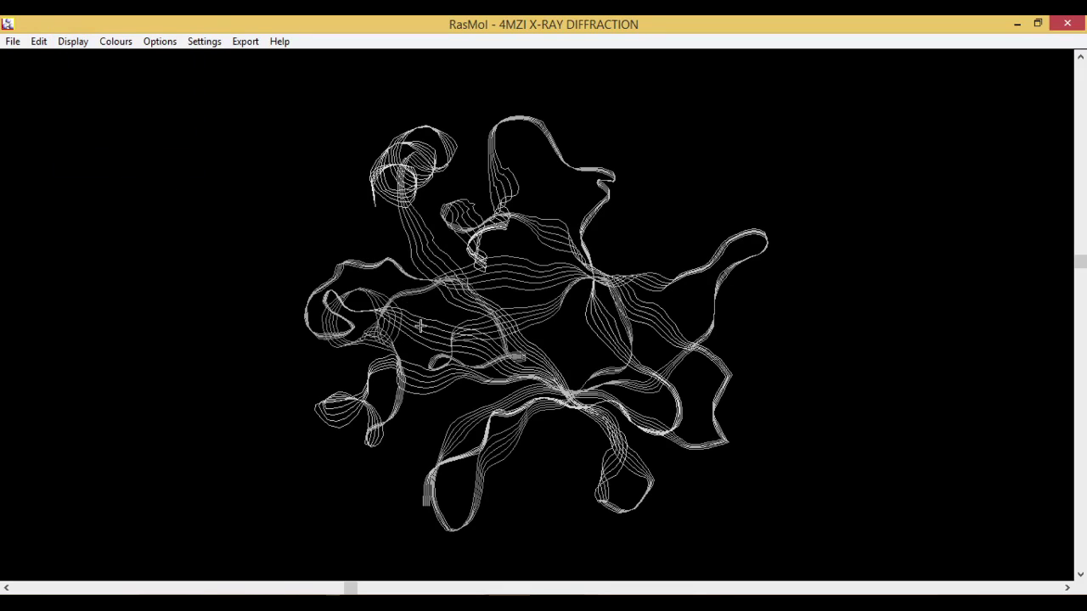
drag(419, 326, 456, 264)
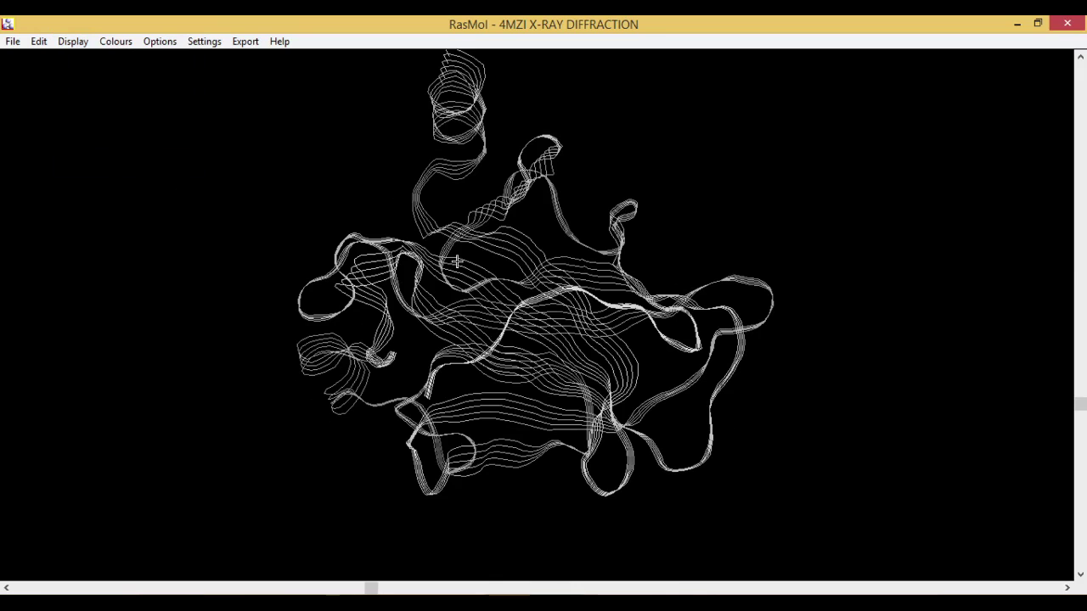
drag(530, 279, 441, 248)
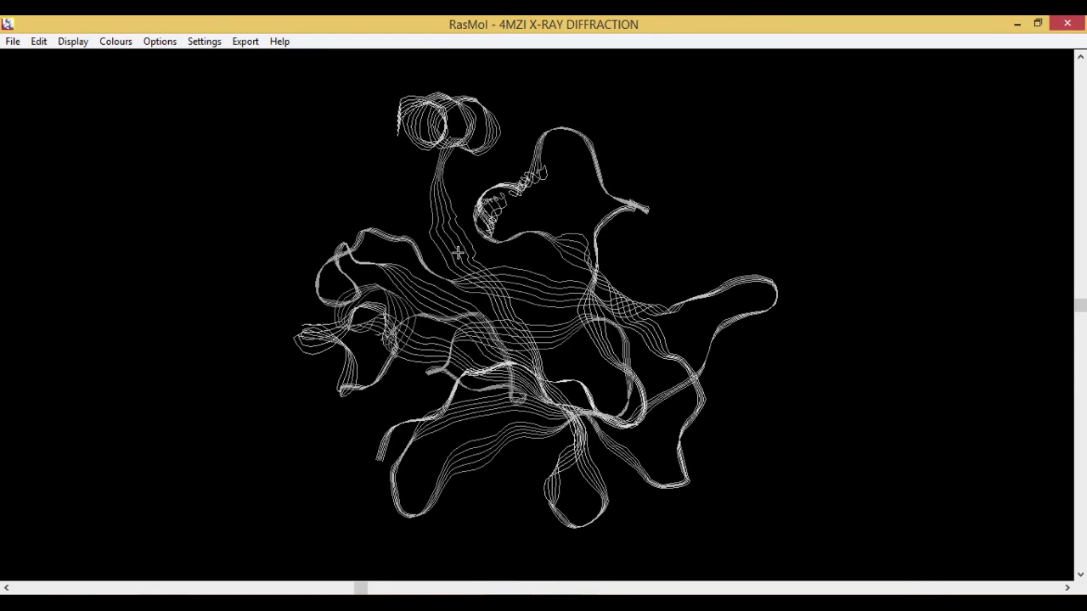
Show the protein in the Cartoons representation and rotate it to inspect the helices and sheets.
click(73, 42)
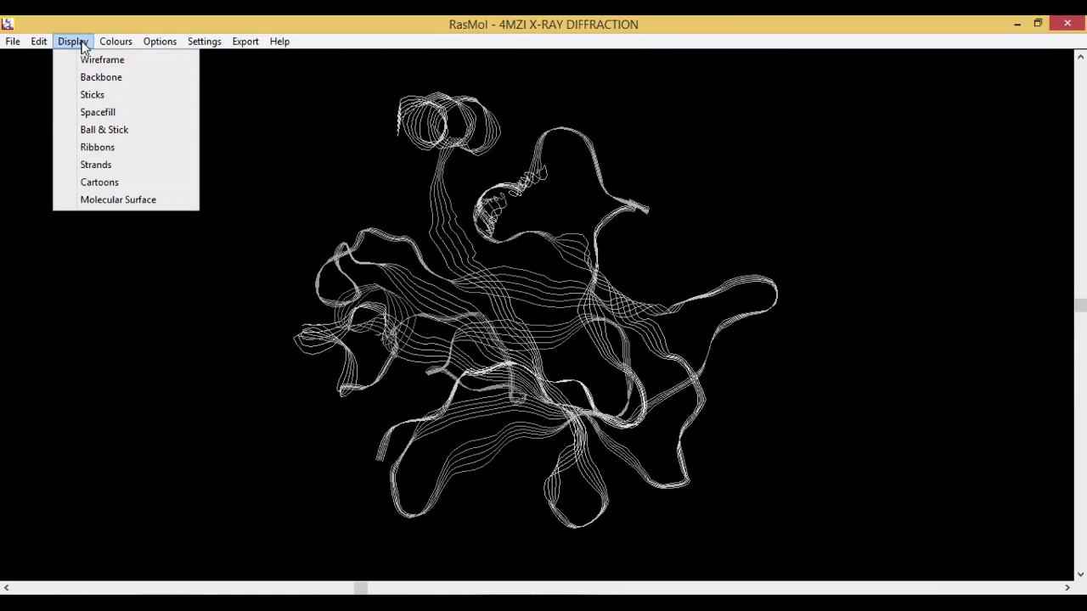
click(143, 180)
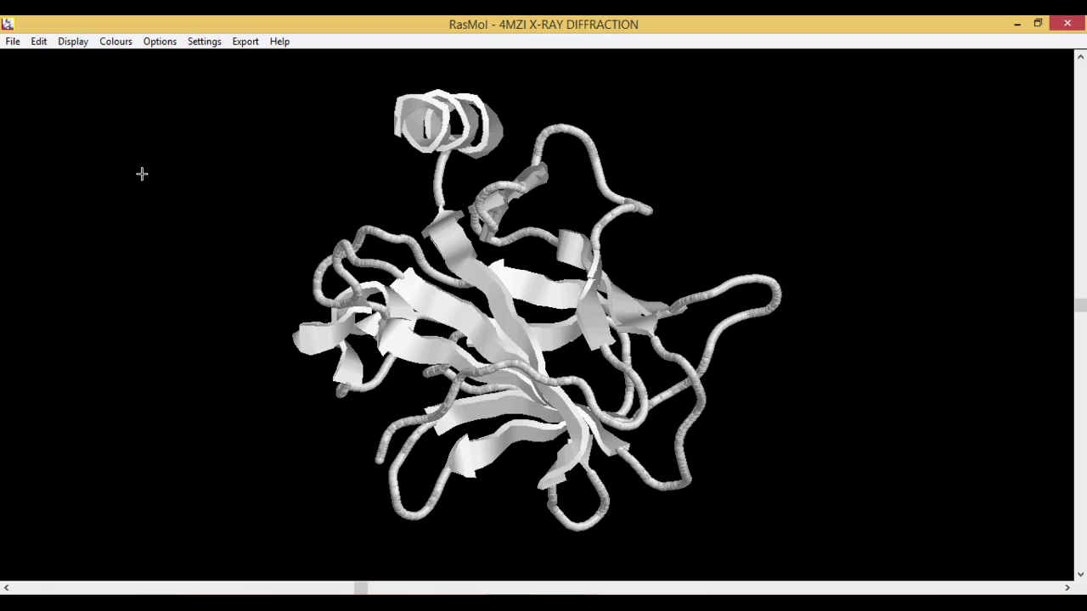
drag(381, 286, 466, 257)
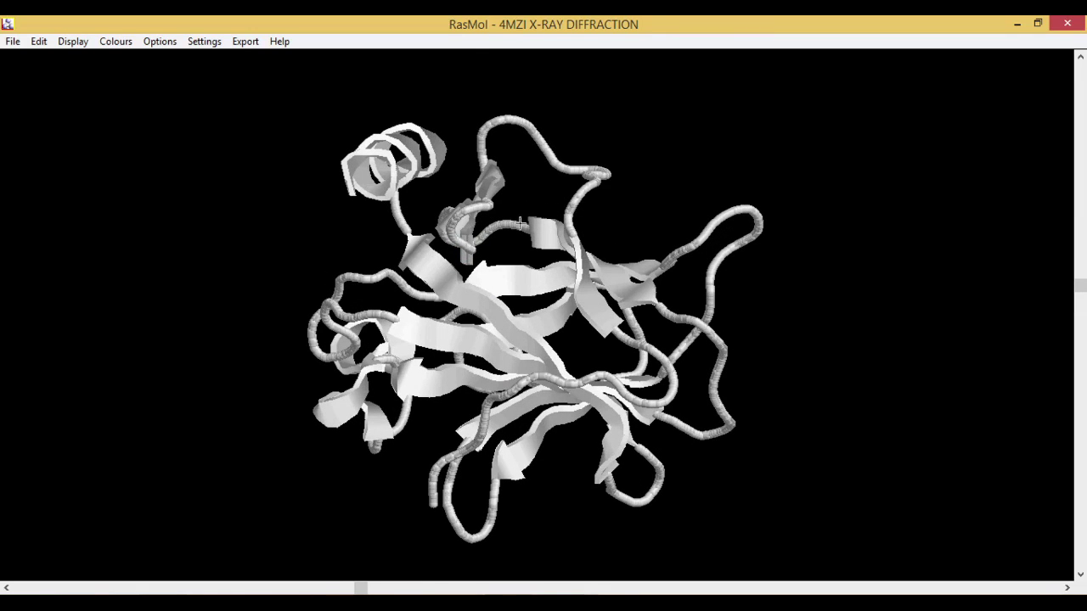
drag(432, 193, 464, 262)
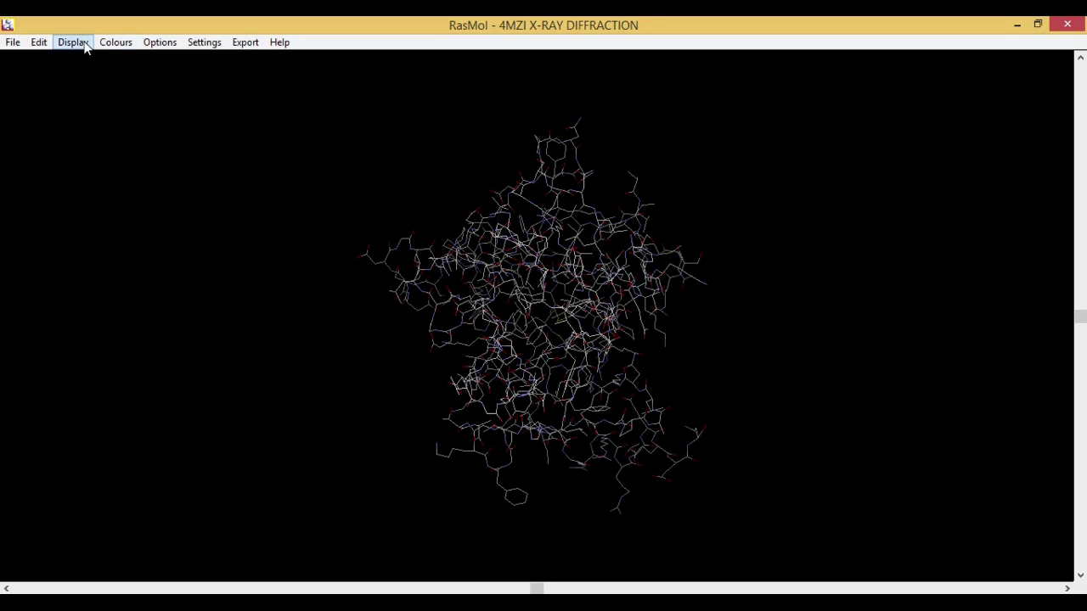
Change the wireframe protein to the Cartoons representation and apply the Monochrome colour scheme.
click(85, 45)
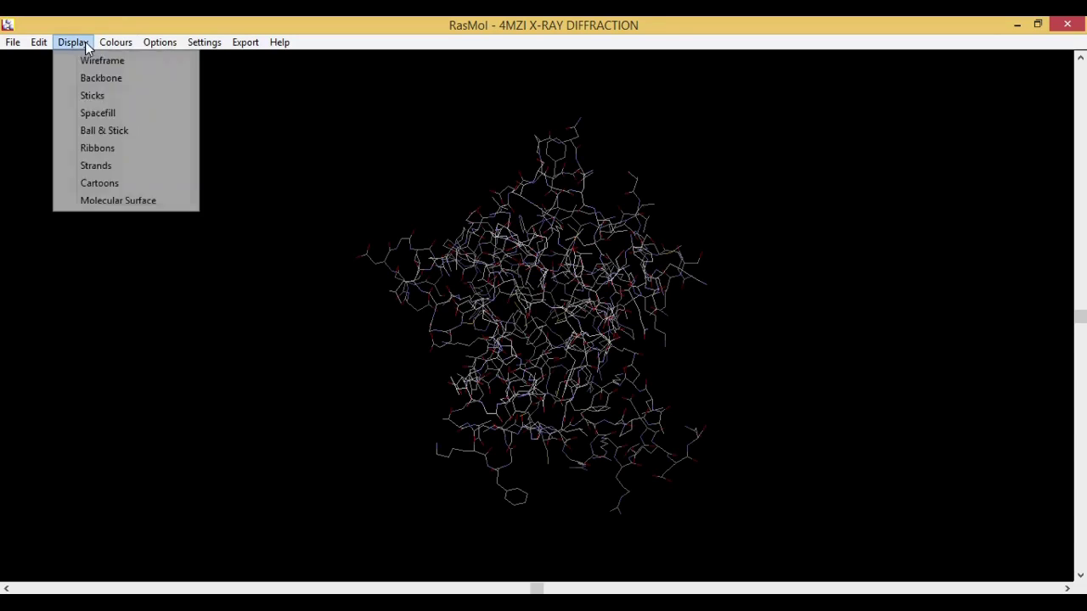
click(102, 186)
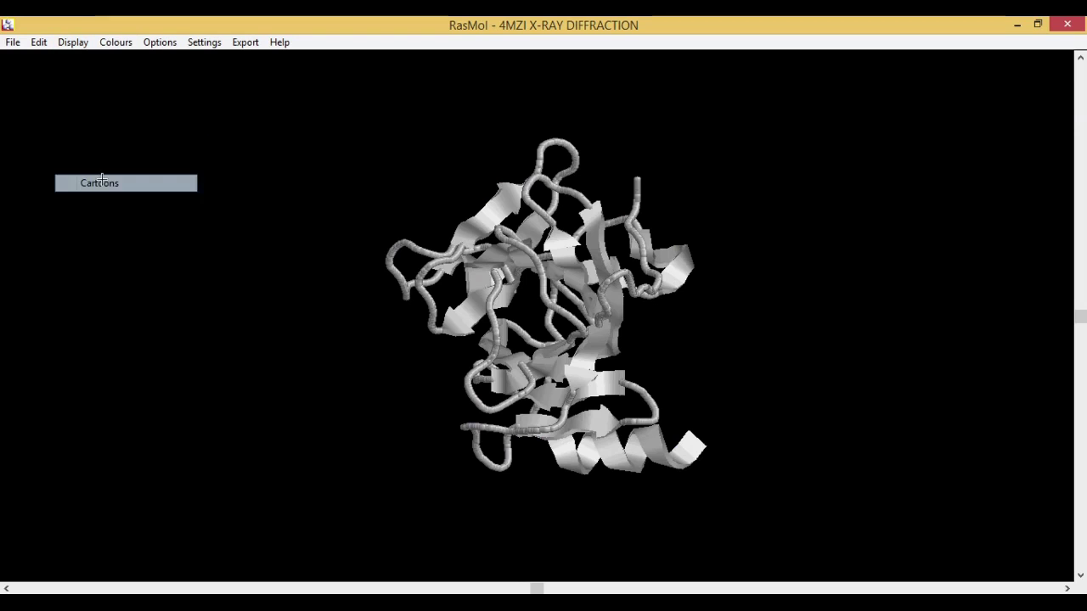
click(119, 44)
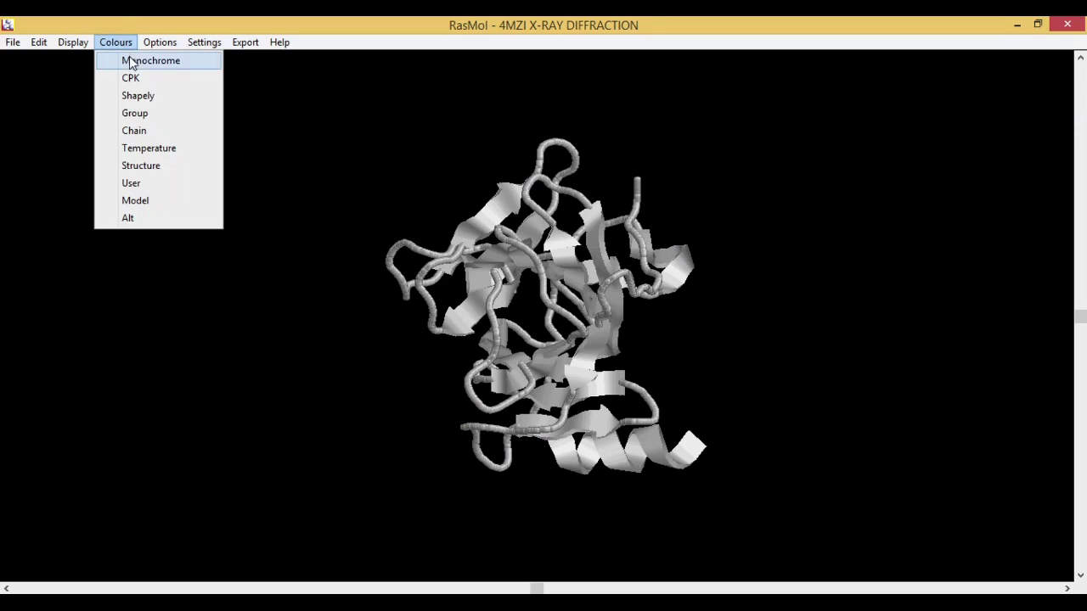
click(132, 63)
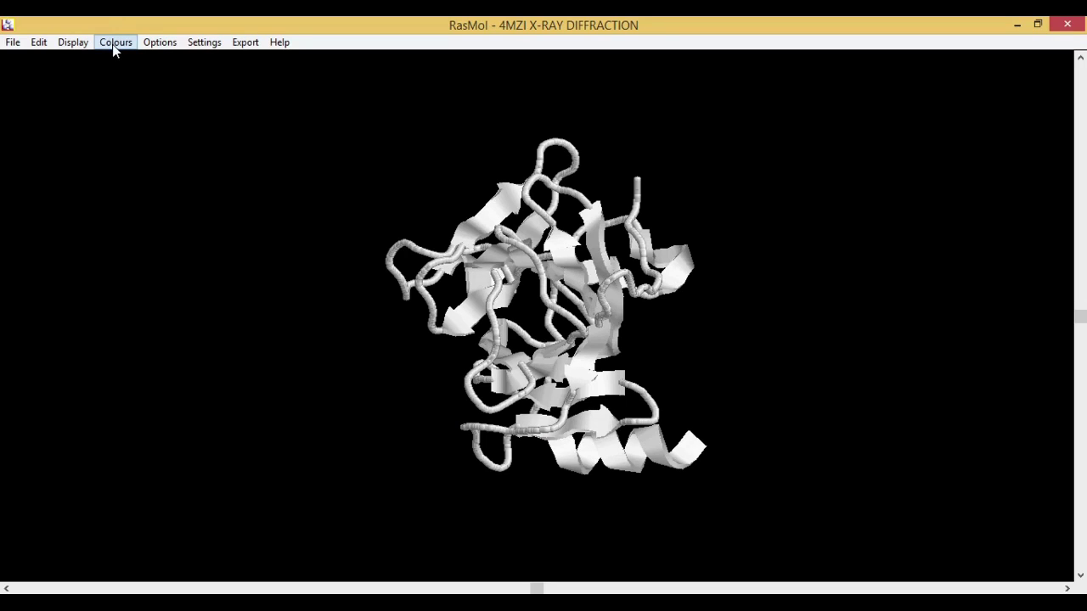
Colour the cartoon model with the CPK scheme and change it to the Shapely scheme.
click(113, 45)
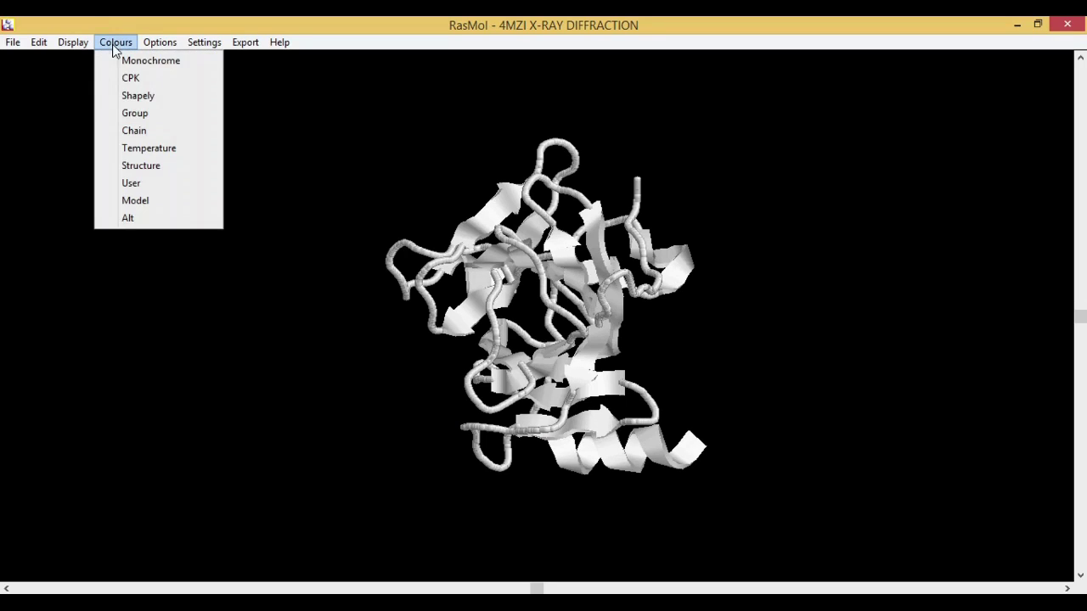
click(123, 81)
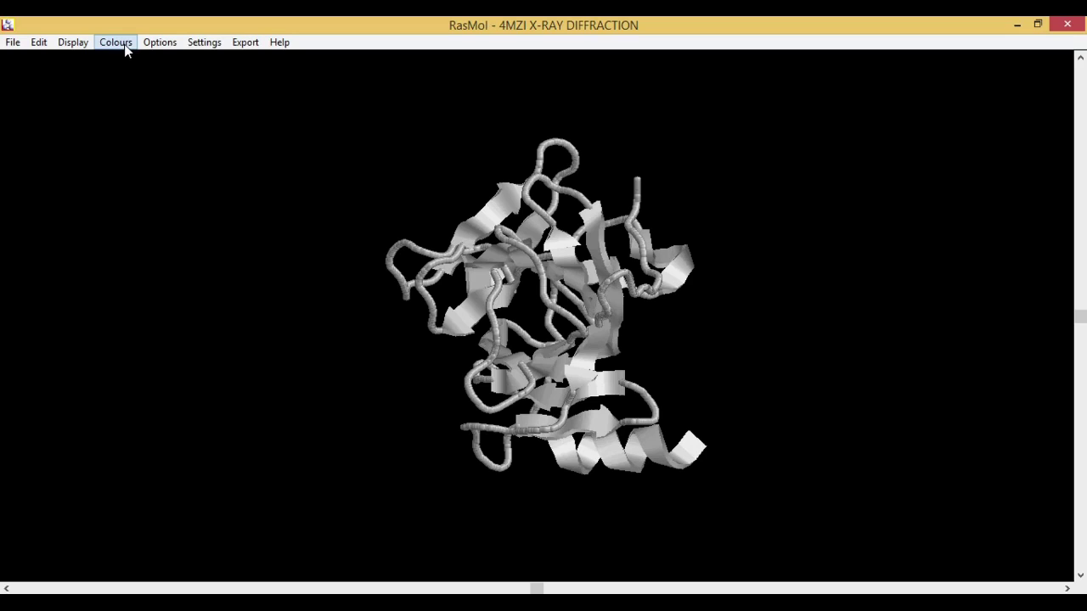
click(125, 50)
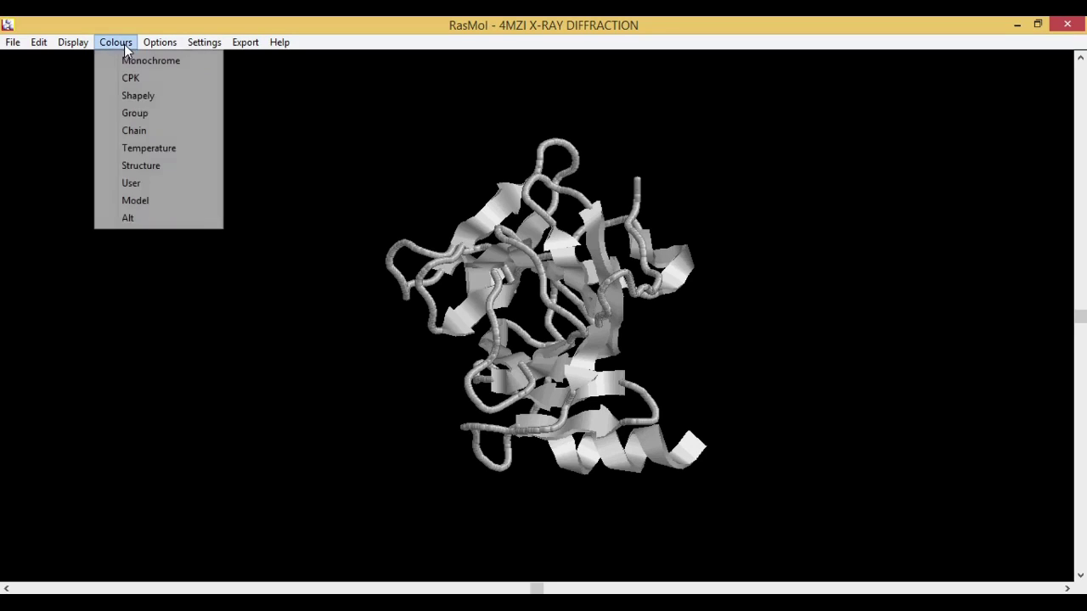
click(140, 98)
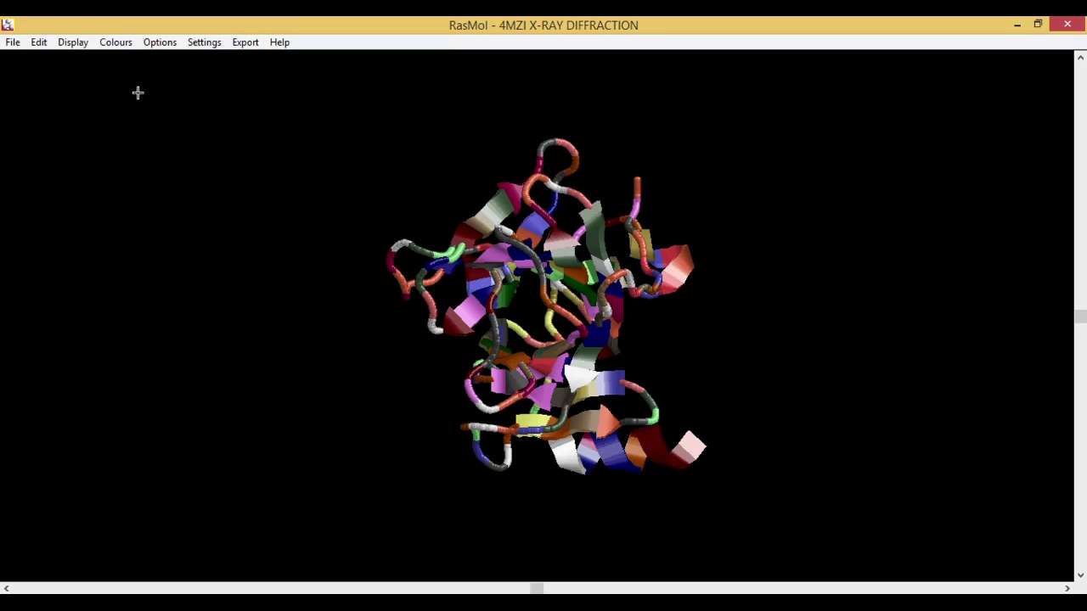
Recolour the cartoon model by Group and by Chain, and rotate the chain-coloured protein to inspect it.
click(117, 42)
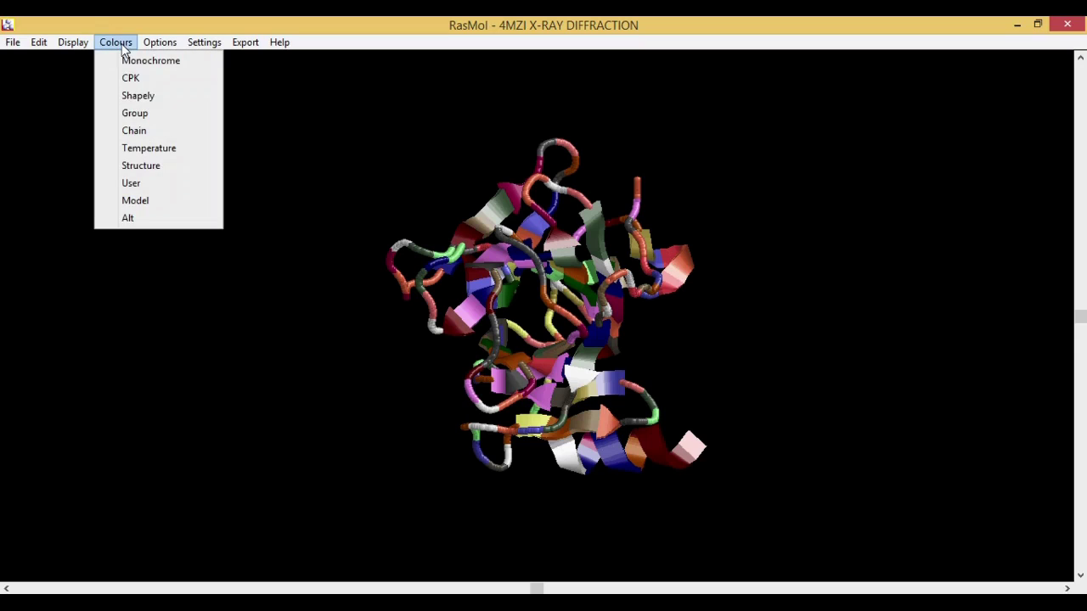
click(136, 114)
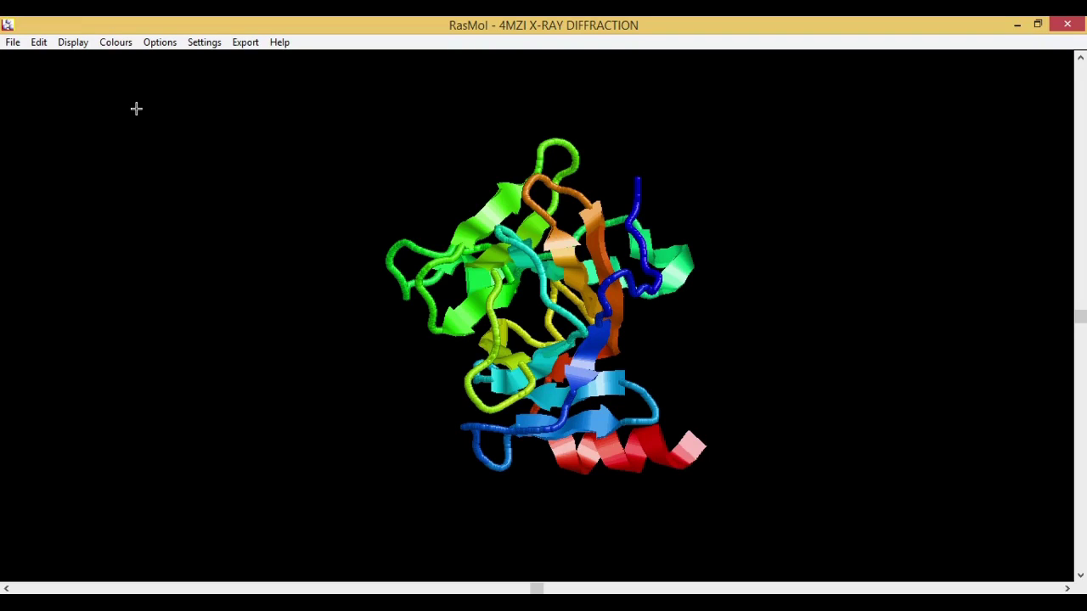
click(119, 49)
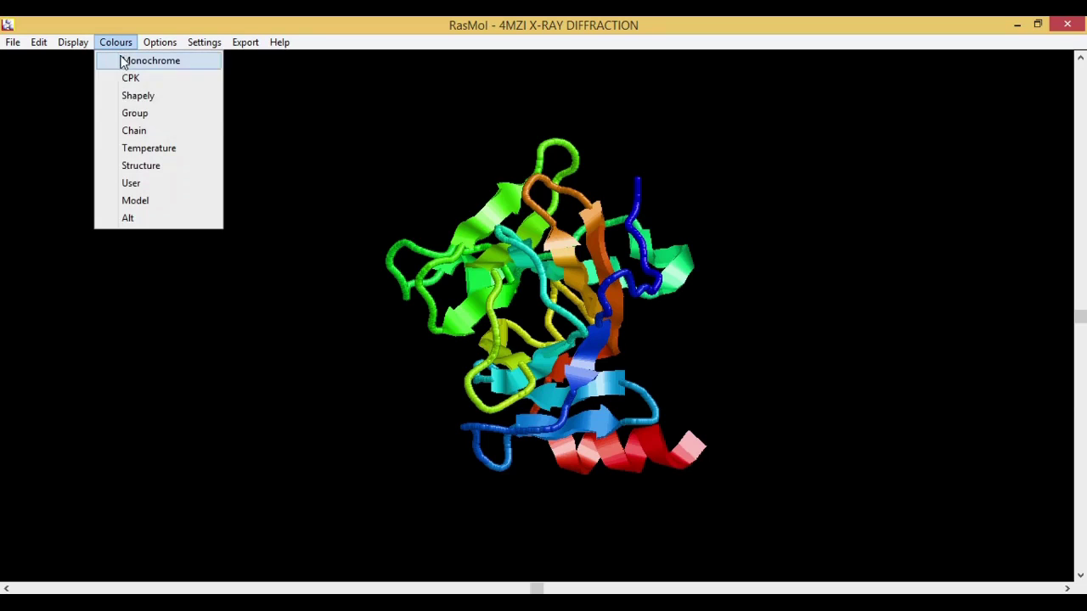
click(138, 133)
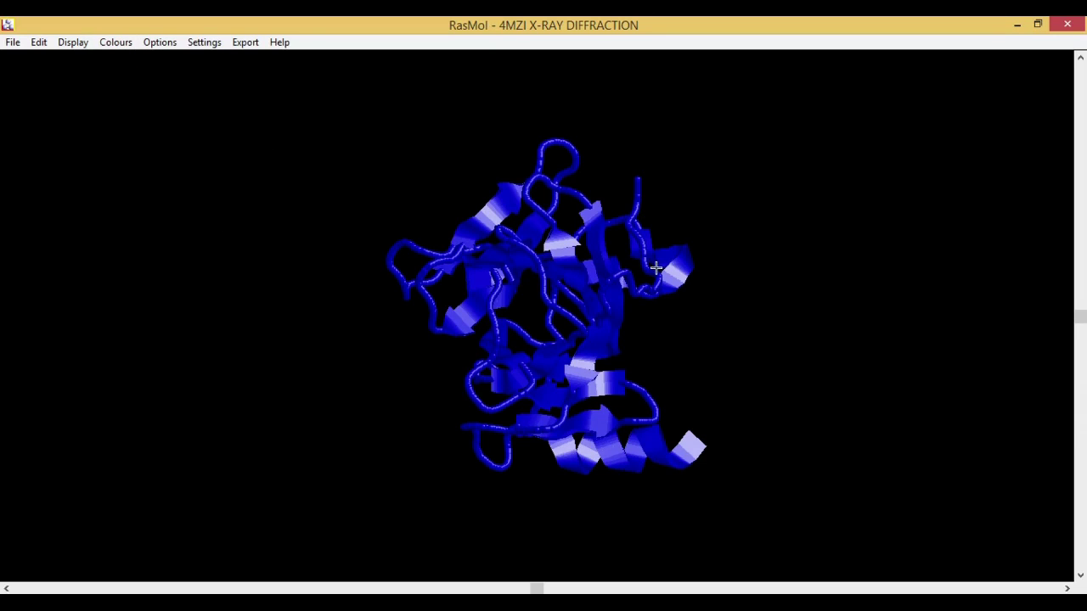
drag(655, 268, 503, 363)
Colour the protein by Temperature, change the scheme to Structure, and rotate the model to inspect its secondary structure.
click(119, 43)
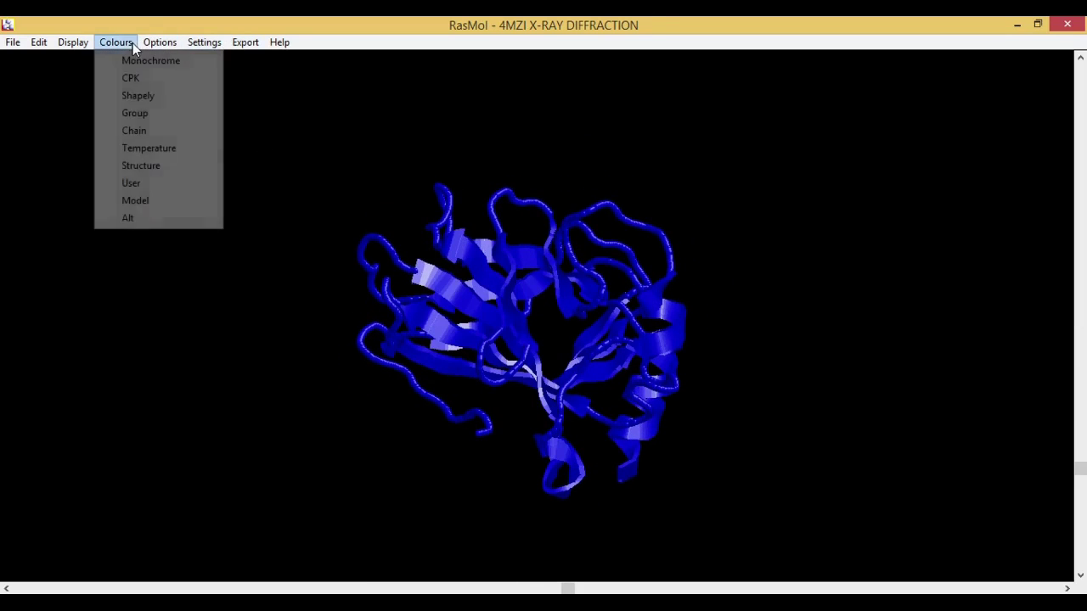
click(163, 148)
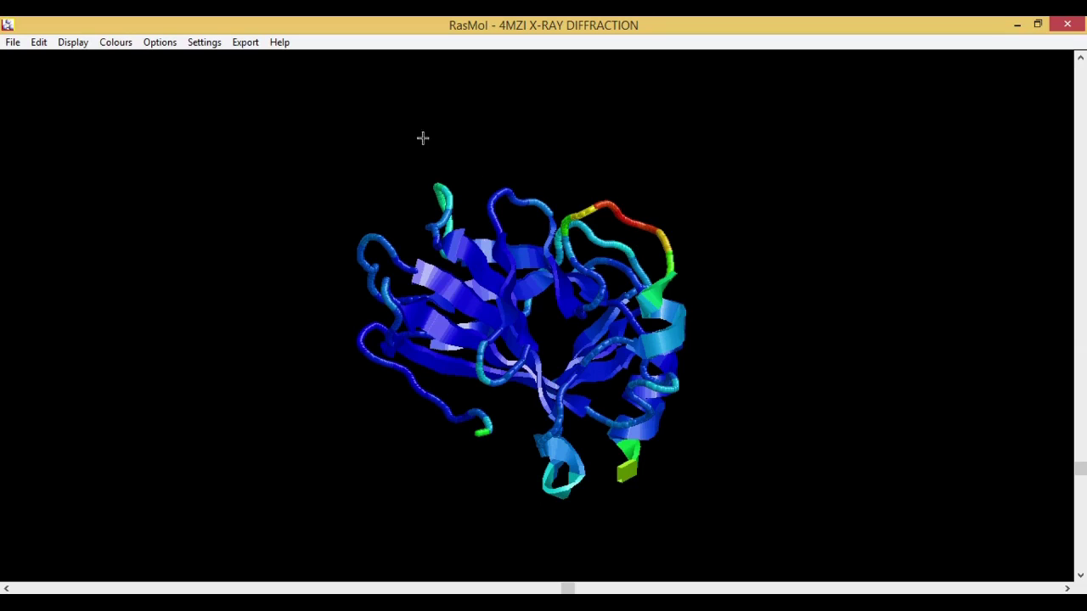
click(116, 43)
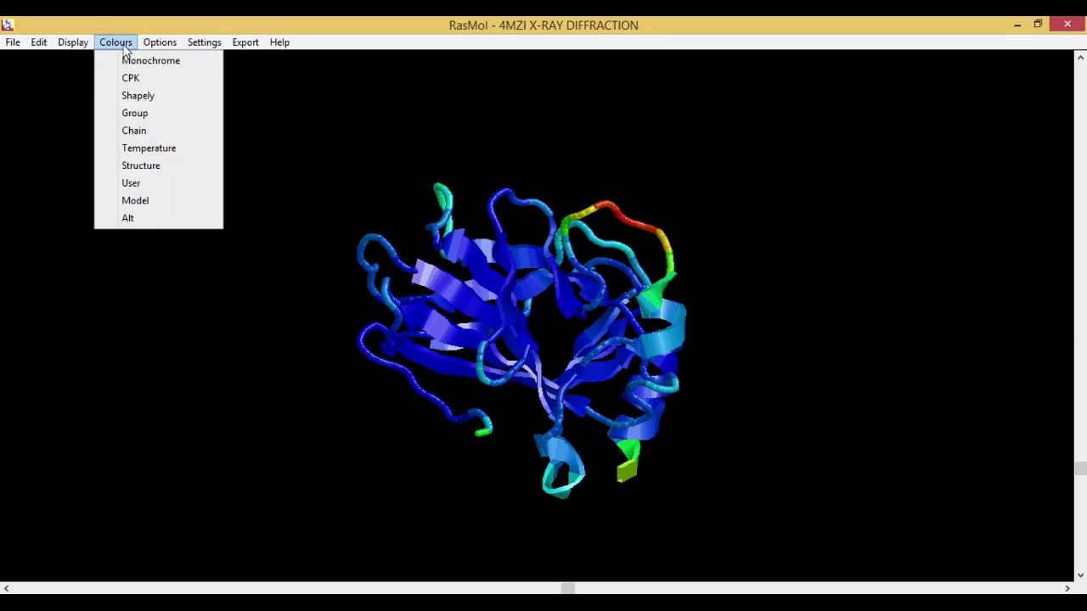
click(151, 165)
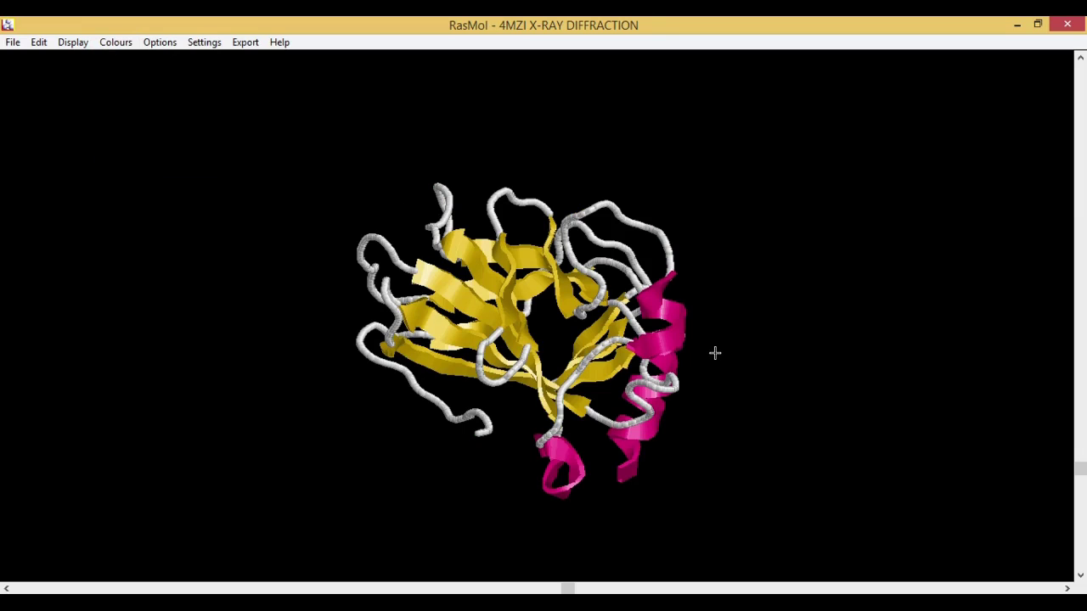
drag(714, 353, 529, 436)
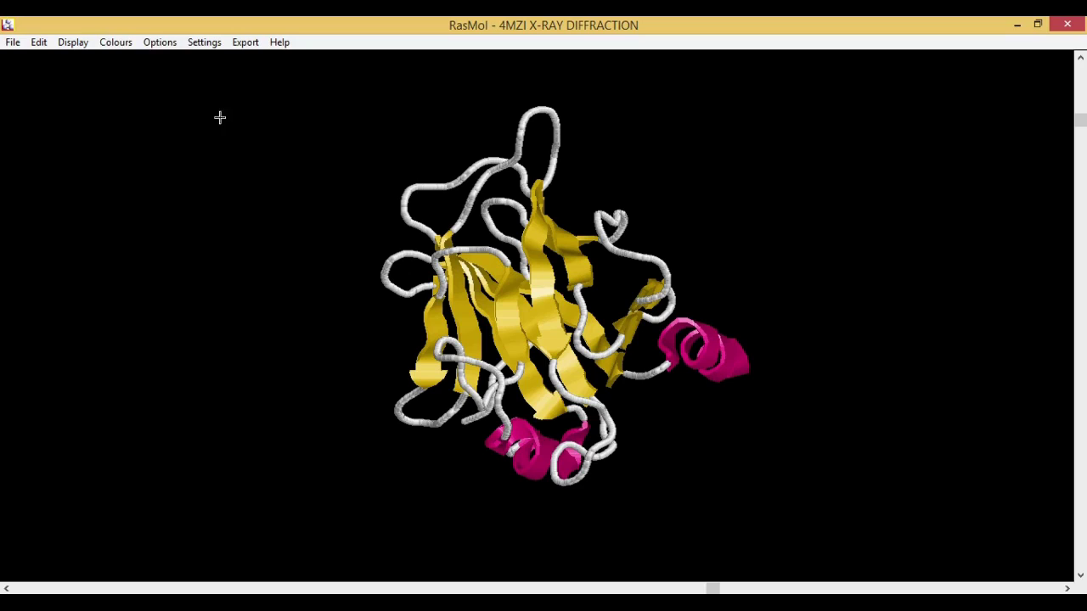
Try the User colour scheme on the protein, and switch Slab Mode on and back off to view its cut section.
click(130, 46)
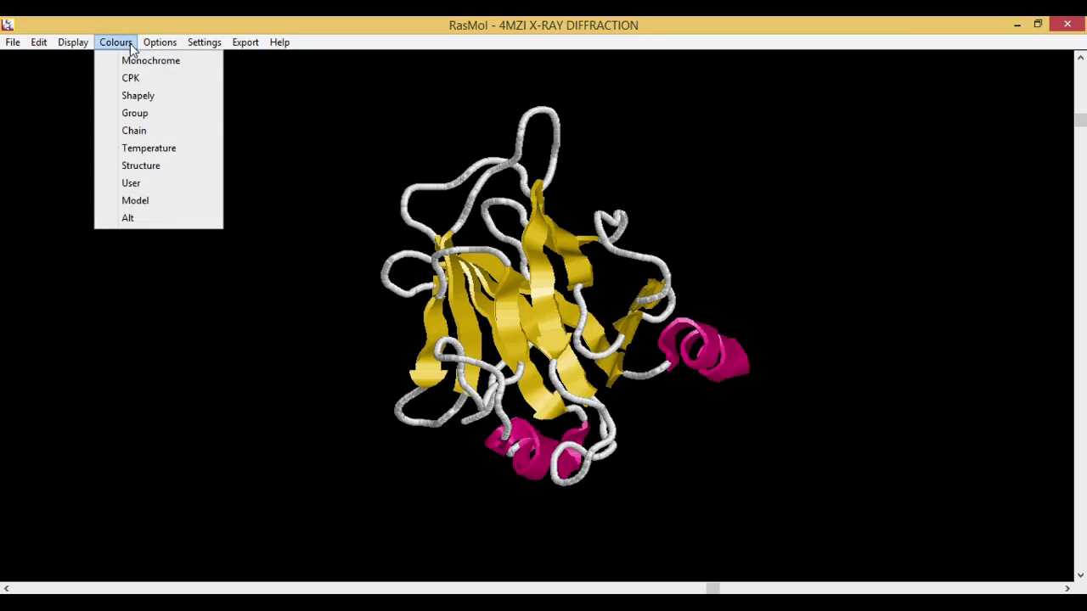
click(139, 183)
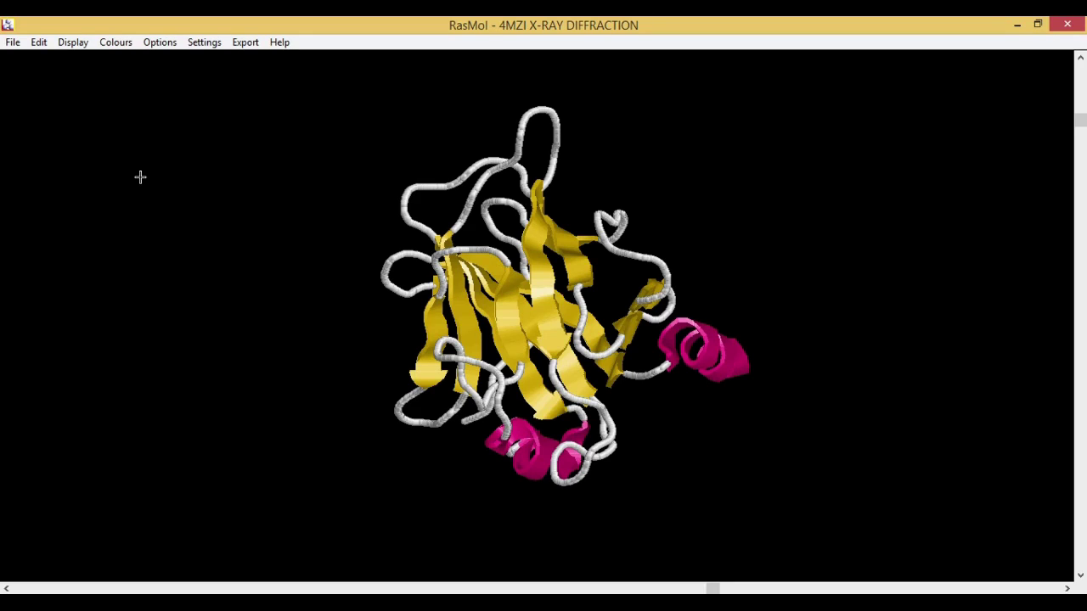
click(165, 44)
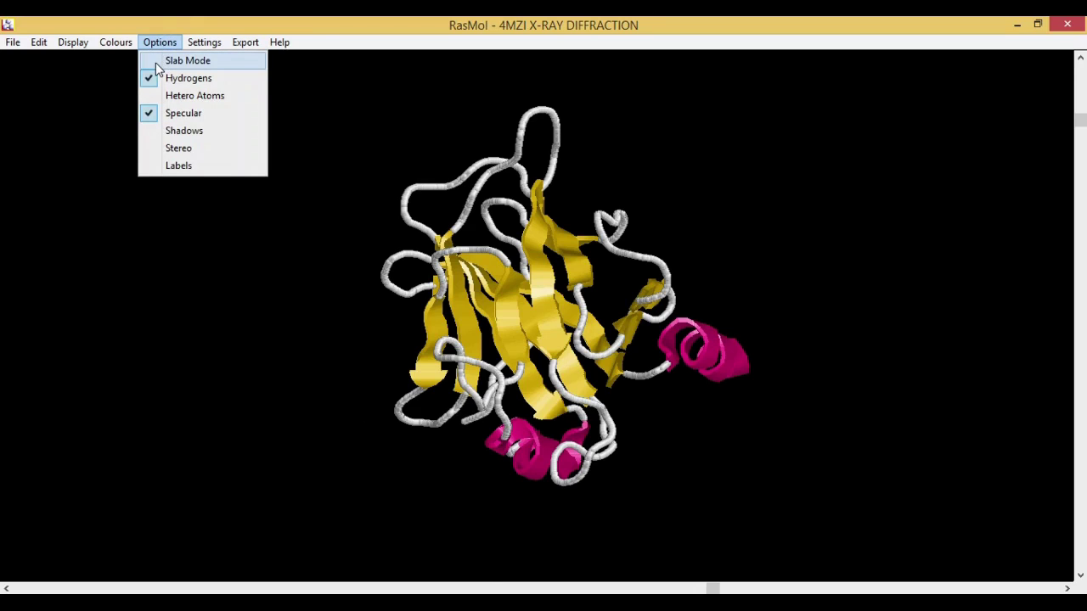
click(156, 61)
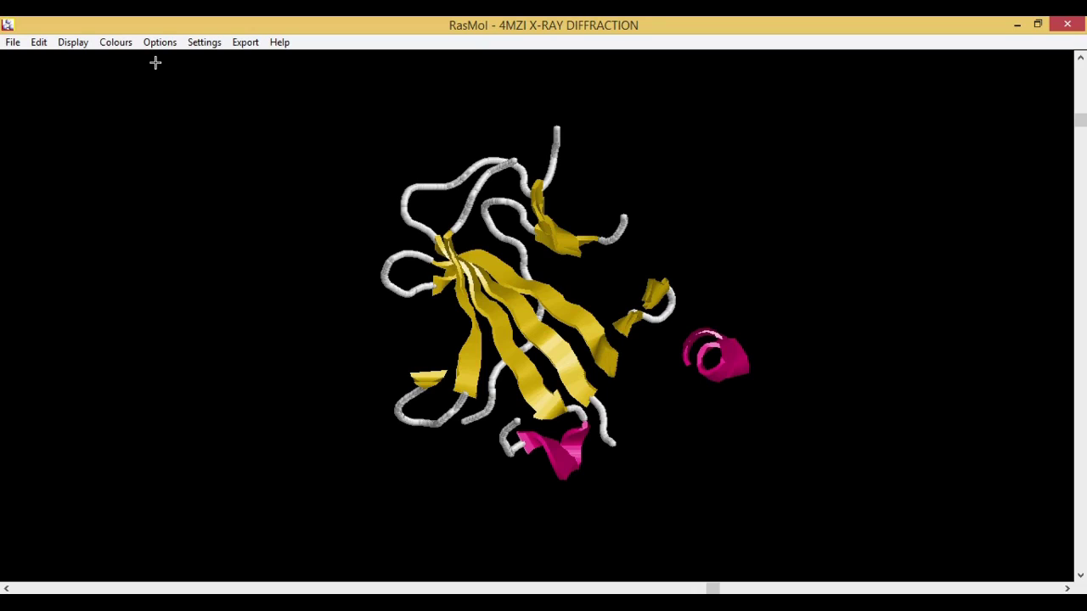
click(159, 42)
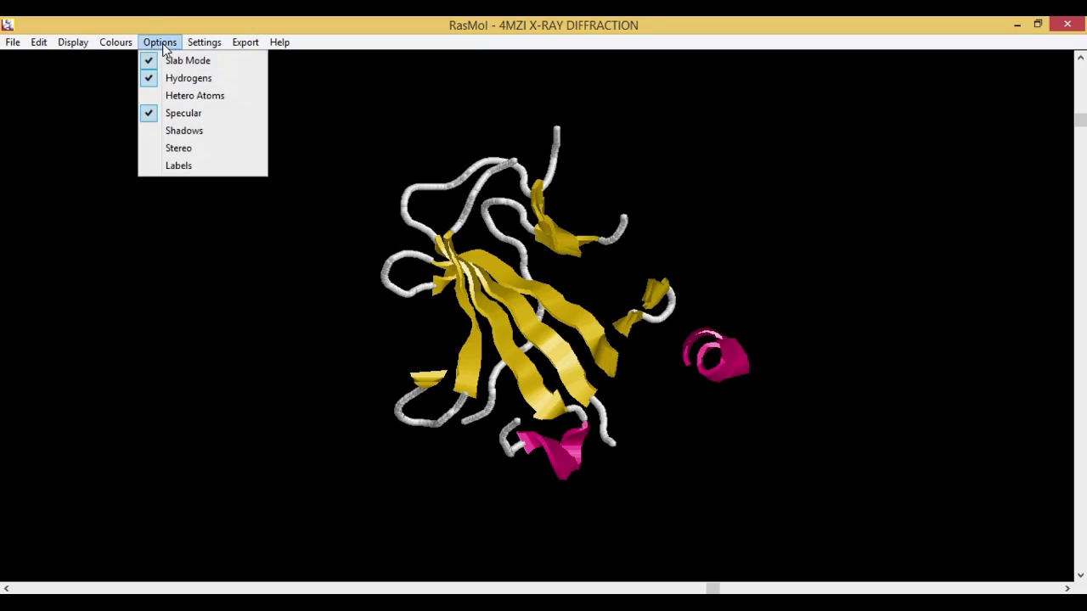
click(149, 61)
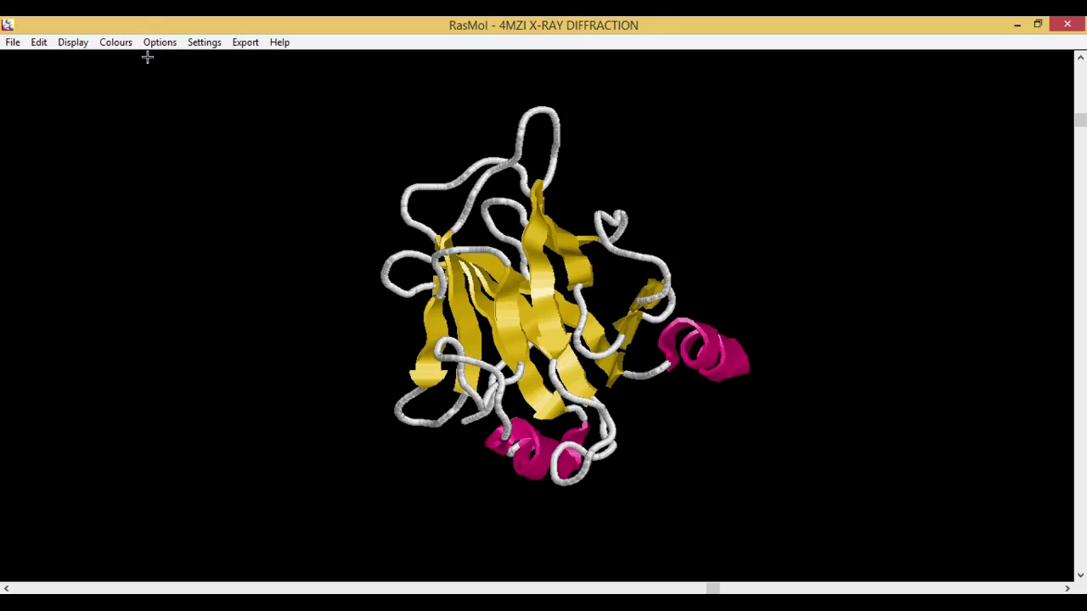
Switch the display of Hetero Atoms on and back off, and turn the Specular highlights off and on again.
click(157, 42)
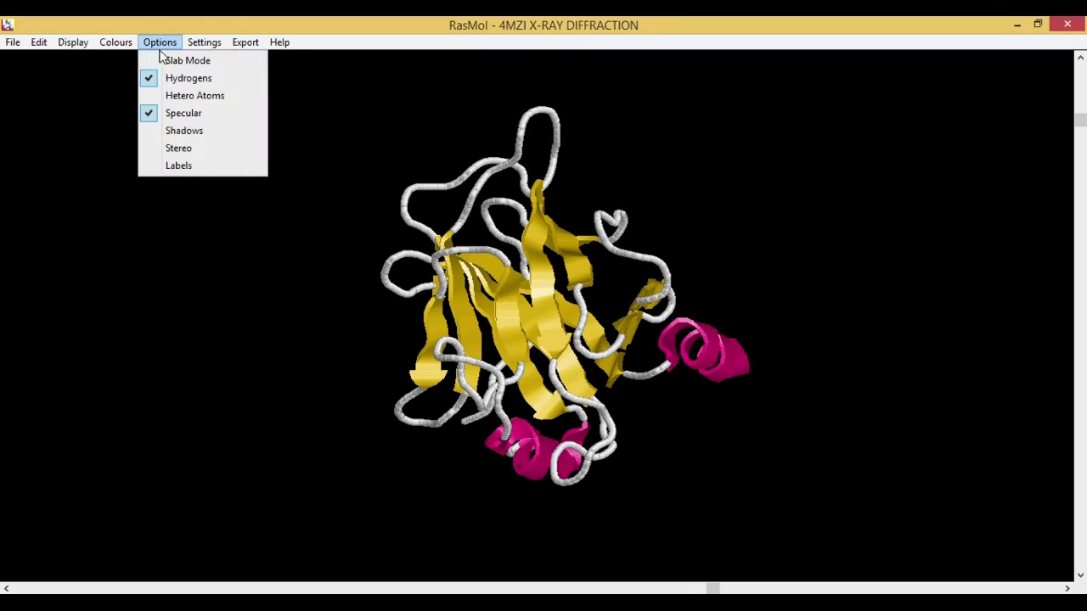
click(155, 97)
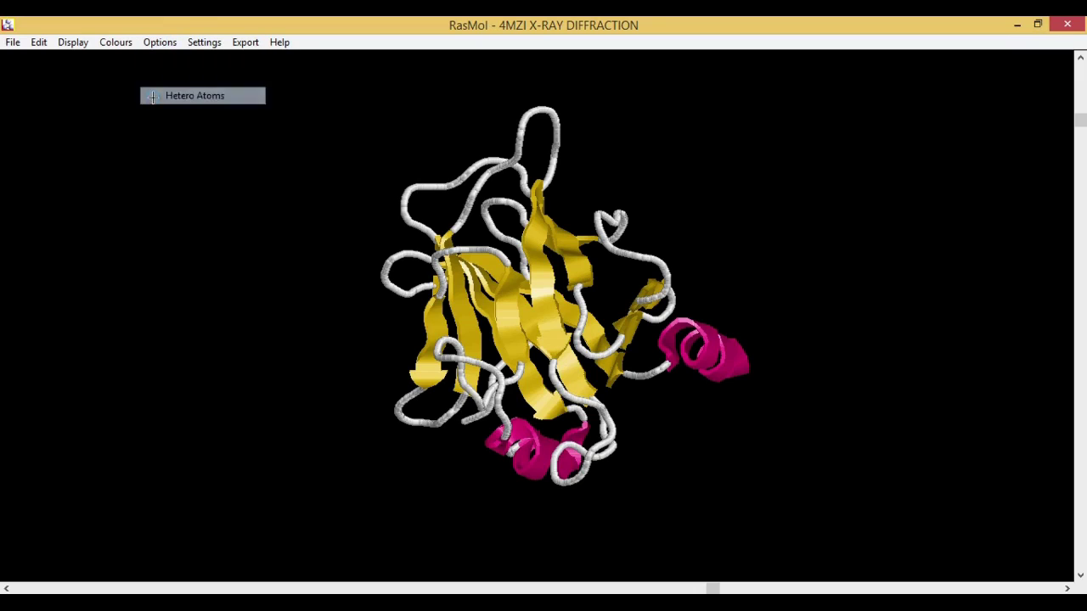
click(152, 44)
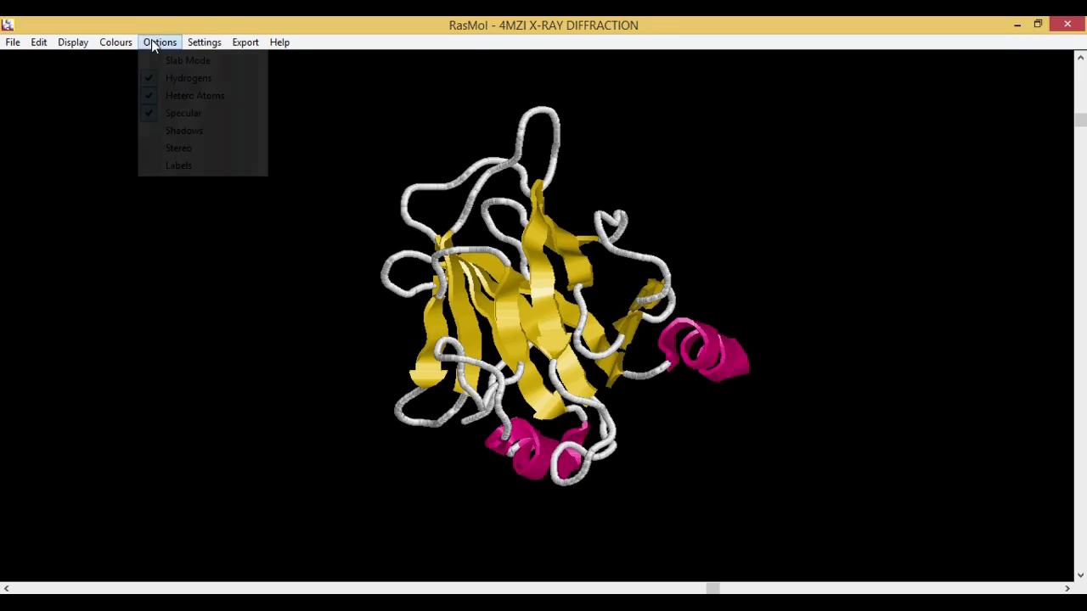
click(155, 97)
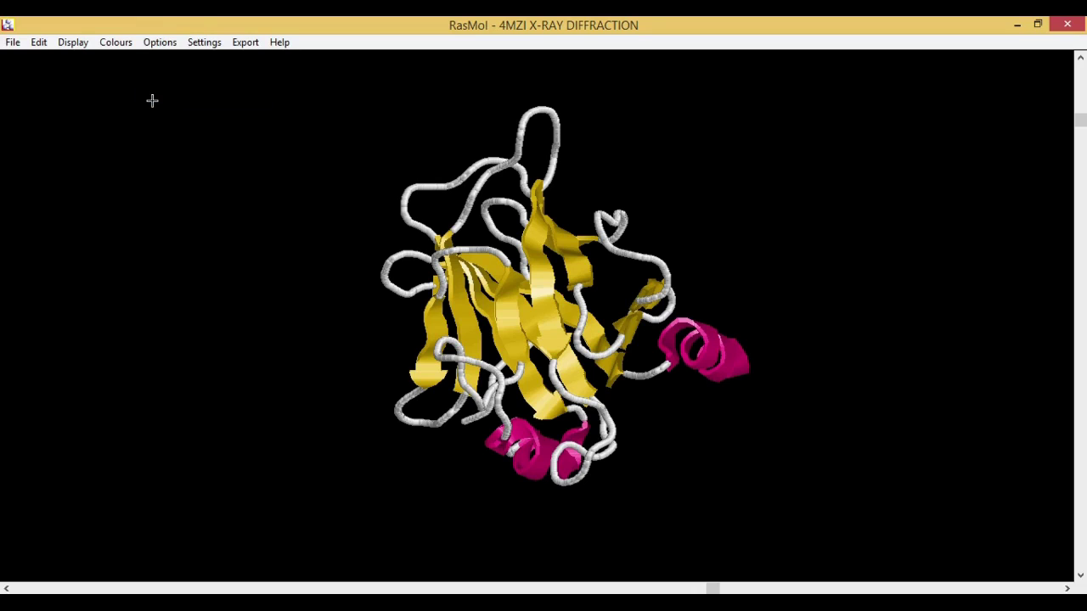
click(157, 43)
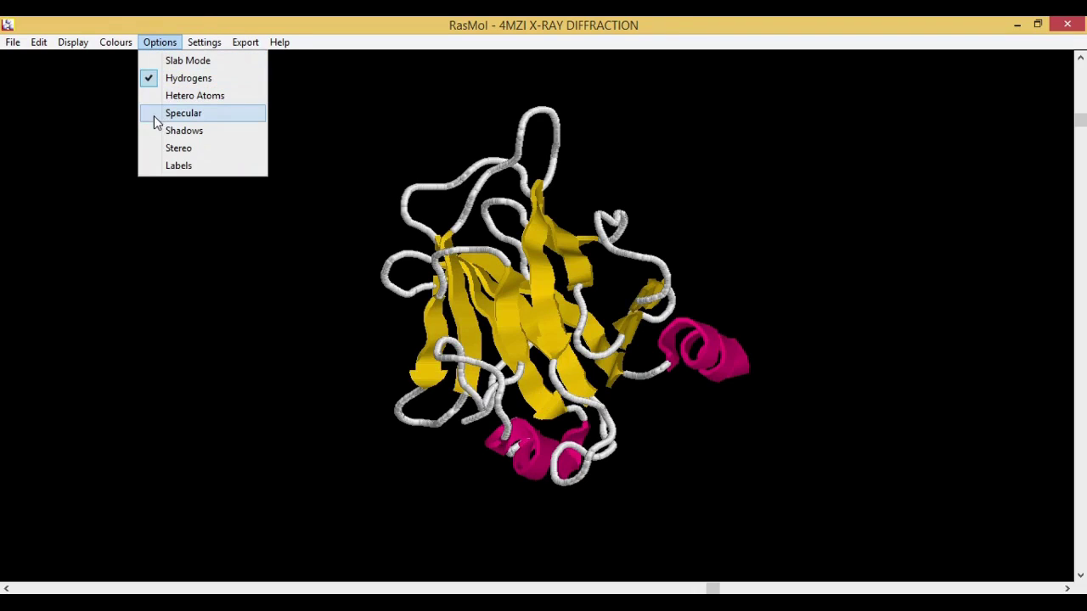
click(156, 115)
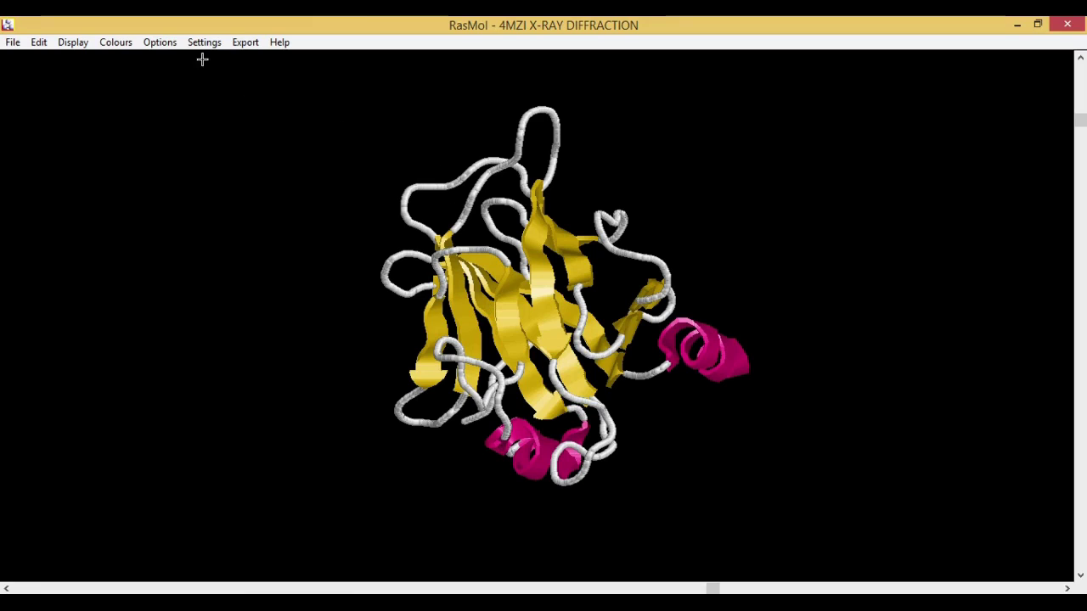
Turn on Shadows for the cartoon model and turn them back off.
click(160, 45)
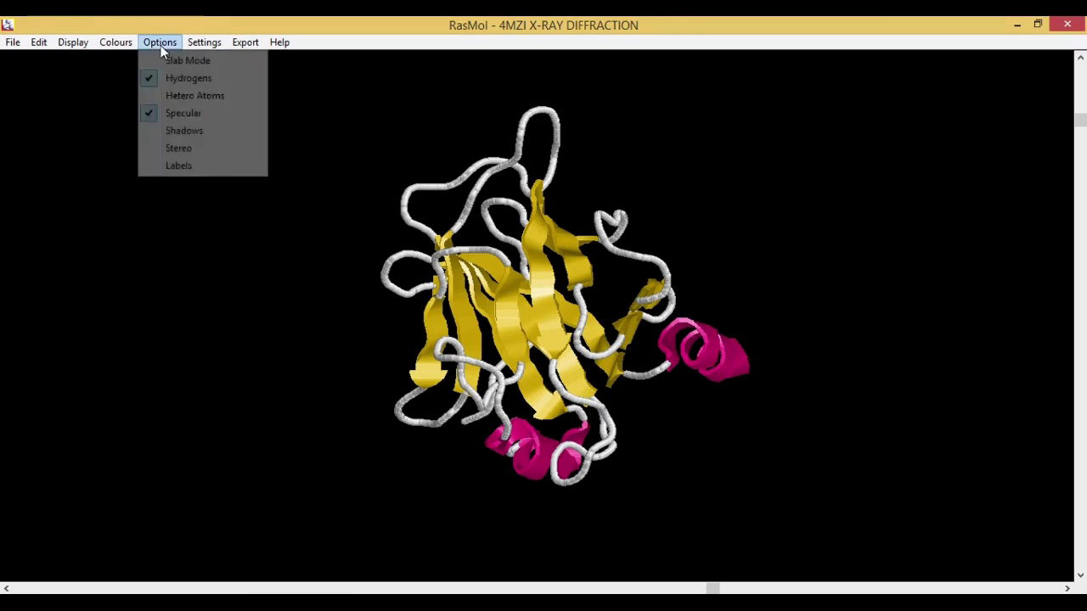
click(174, 131)
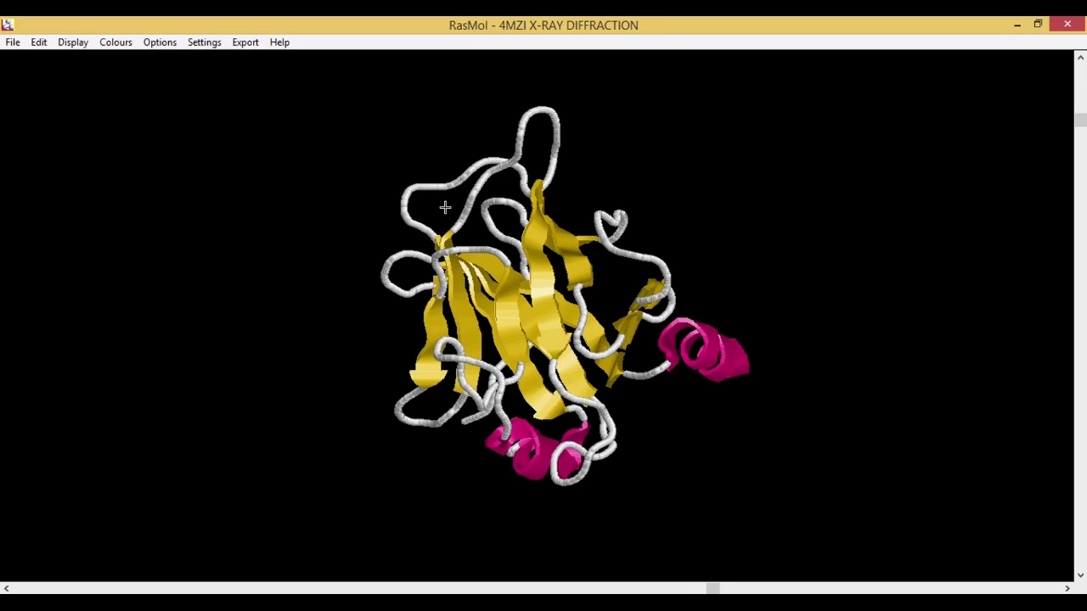
click(151, 43)
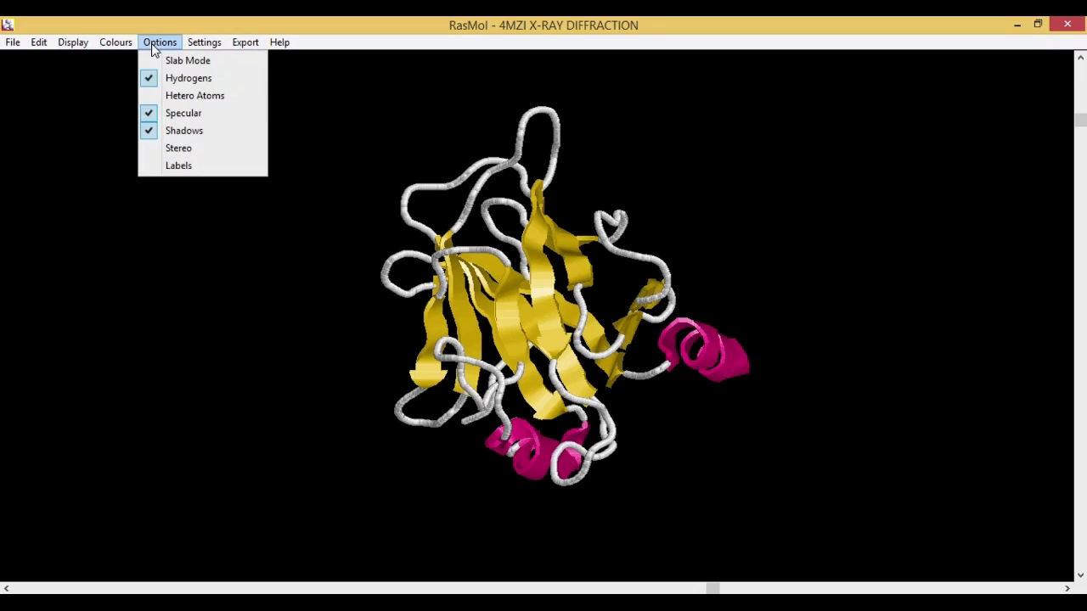
click(154, 131)
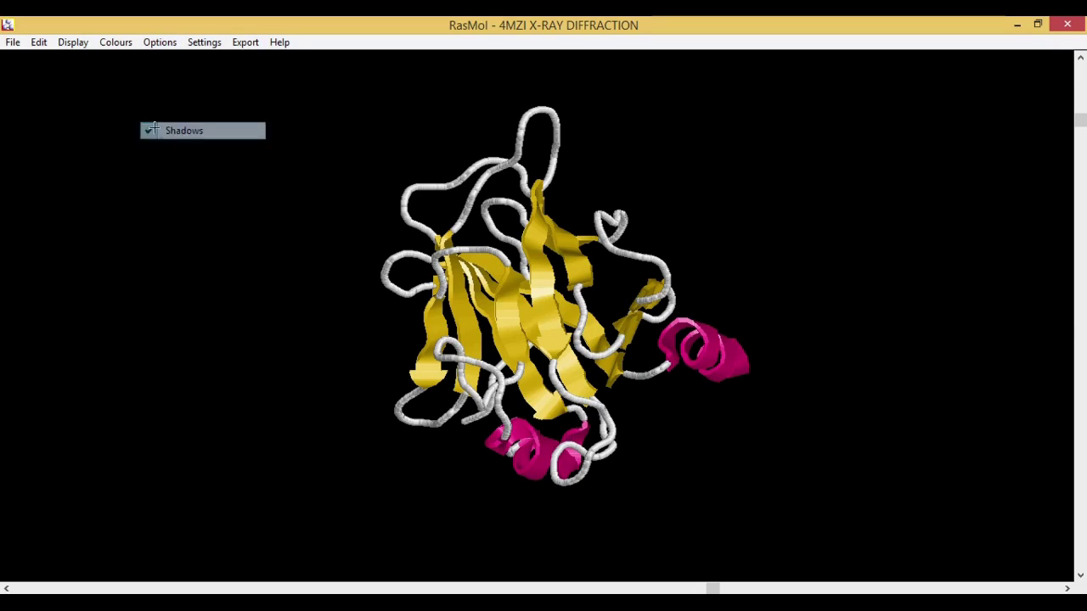
Inspect the protein in Stereo view while rotating it, and return to the single-image view.
click(153, 40)
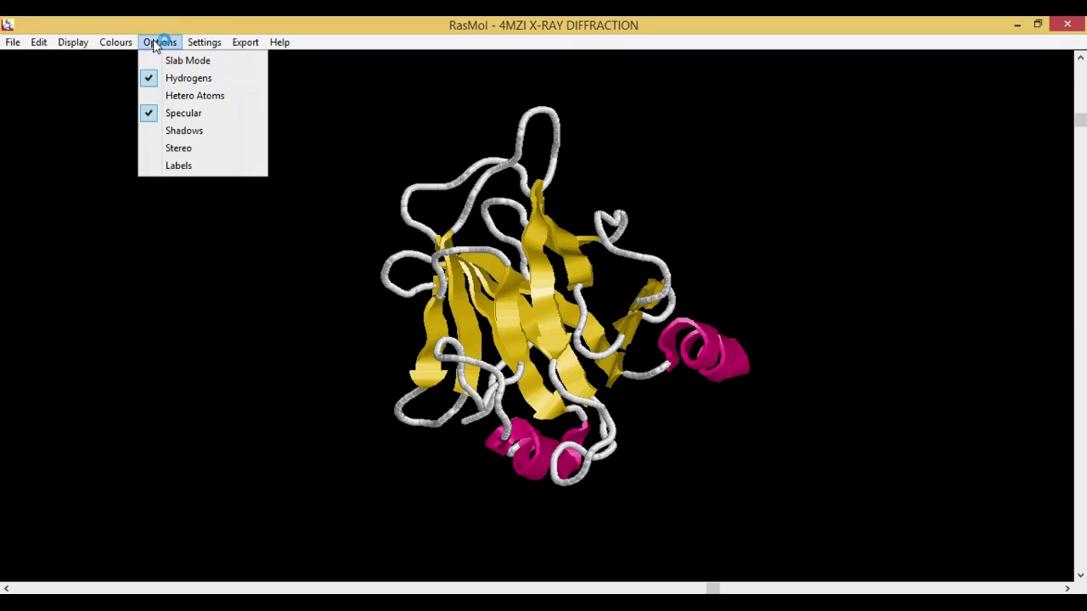
click(158, 150)
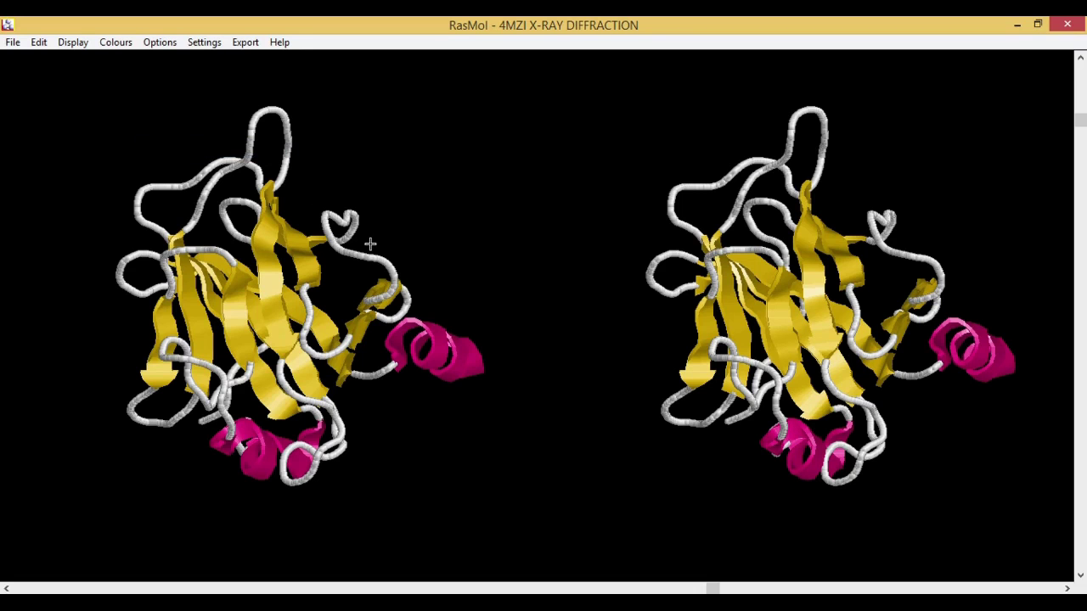
drag(370, 244, 330, 439)
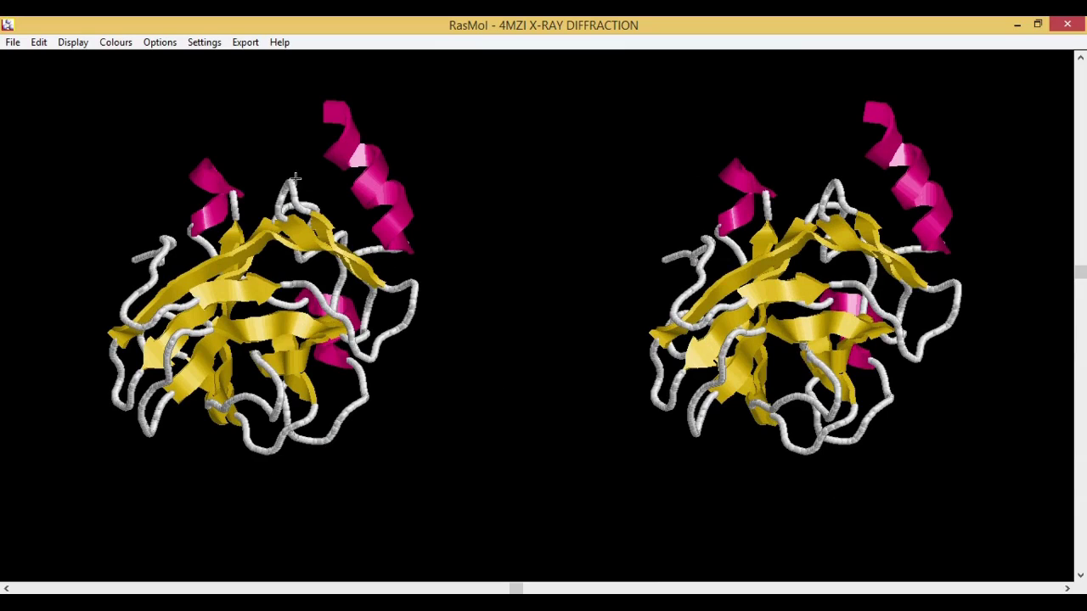
click(161, 44)
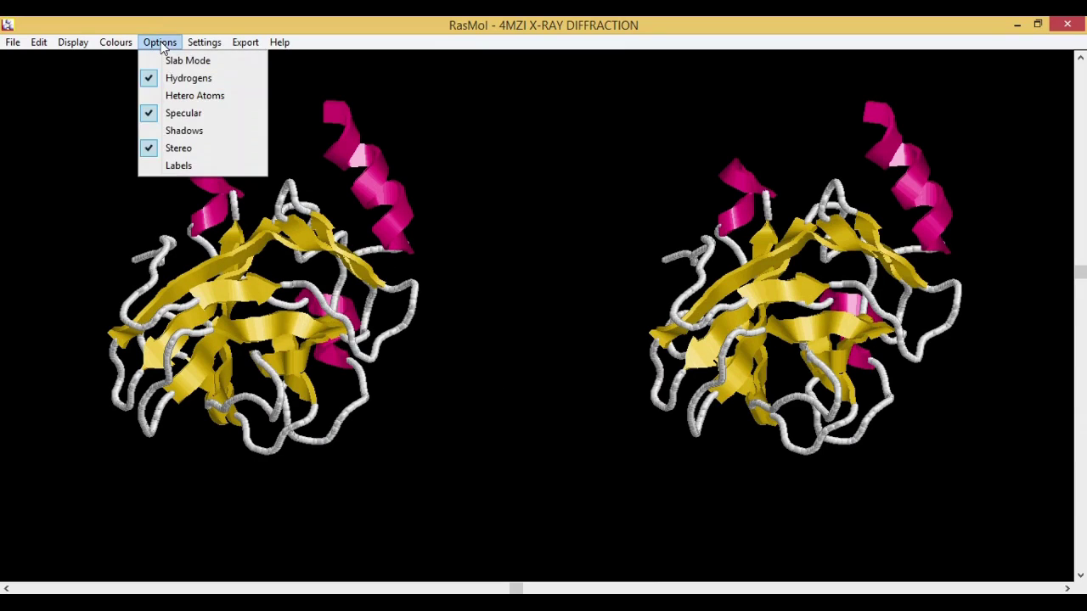
click(150, 149)
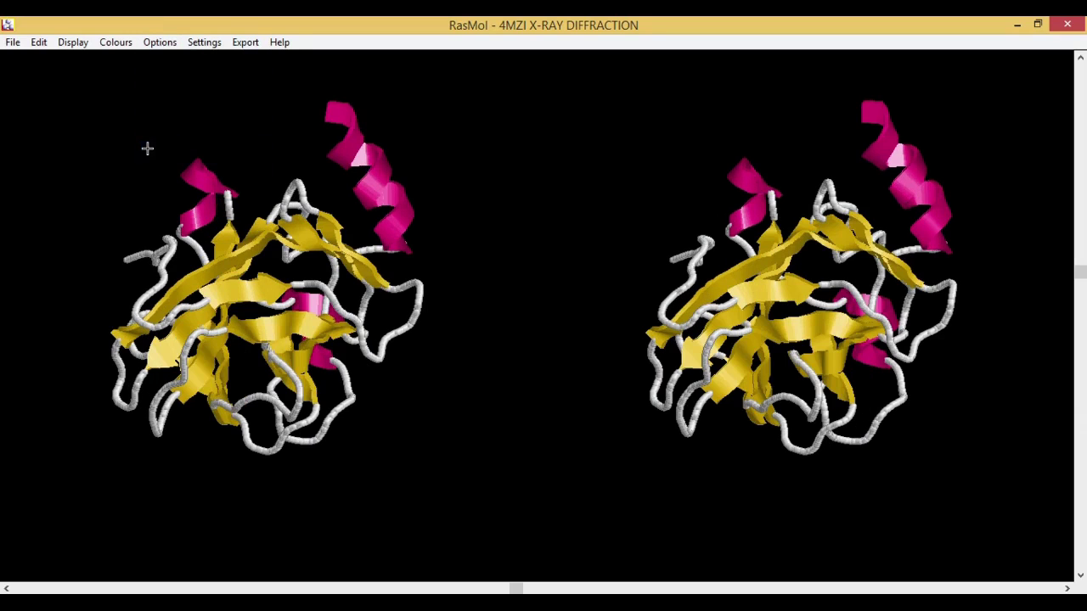
click(159, 43)
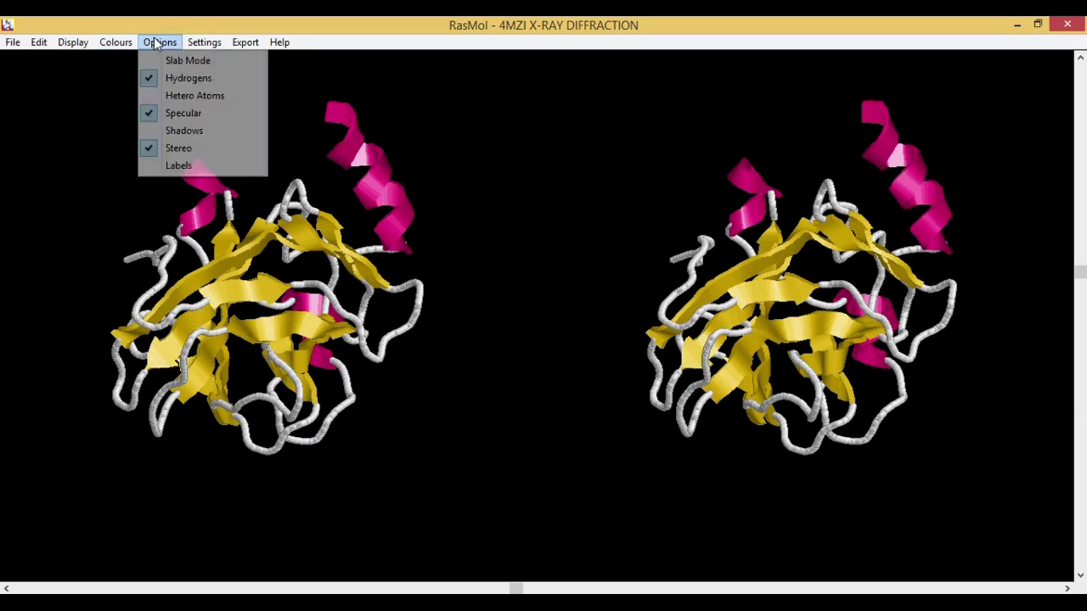
click(165, 154)
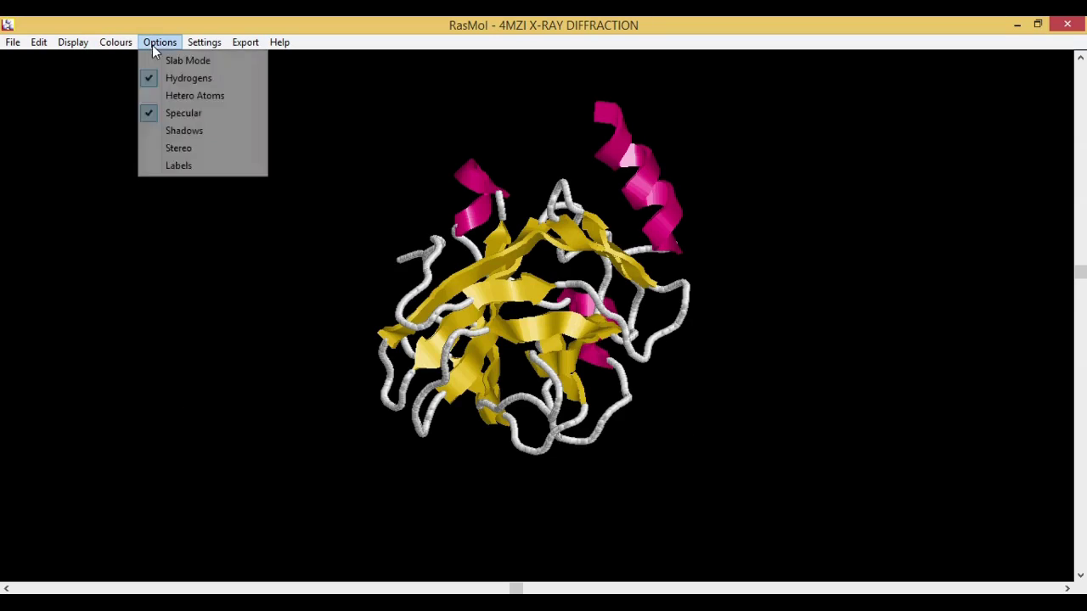
Show the residue Labels, examine them with the protein enlarged and rotated, and hide the labels again.
click(178, 167)
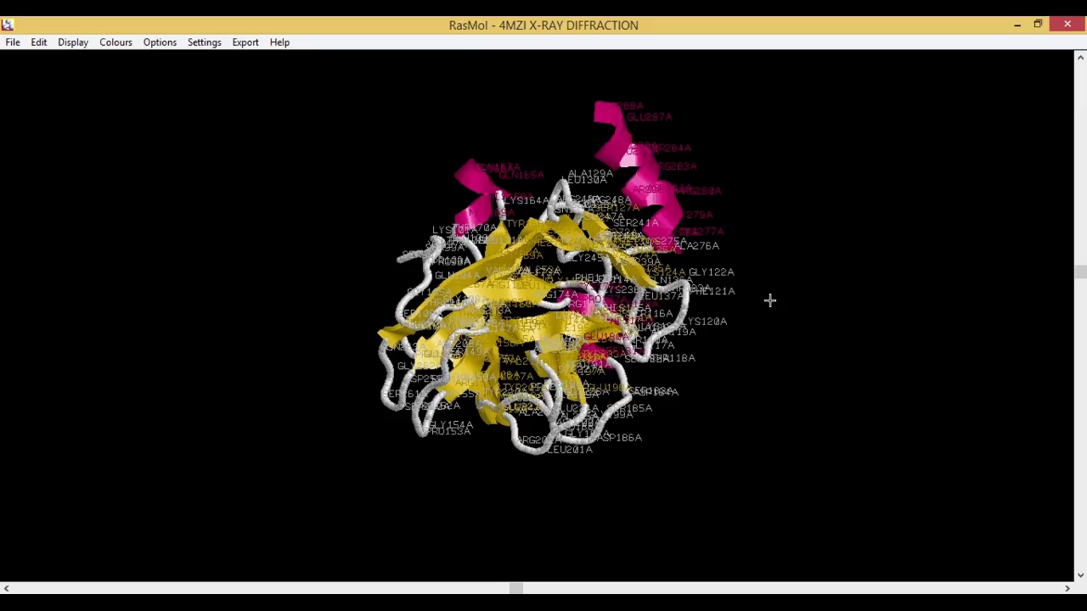
shift+drag(769, 300, 828, 138)
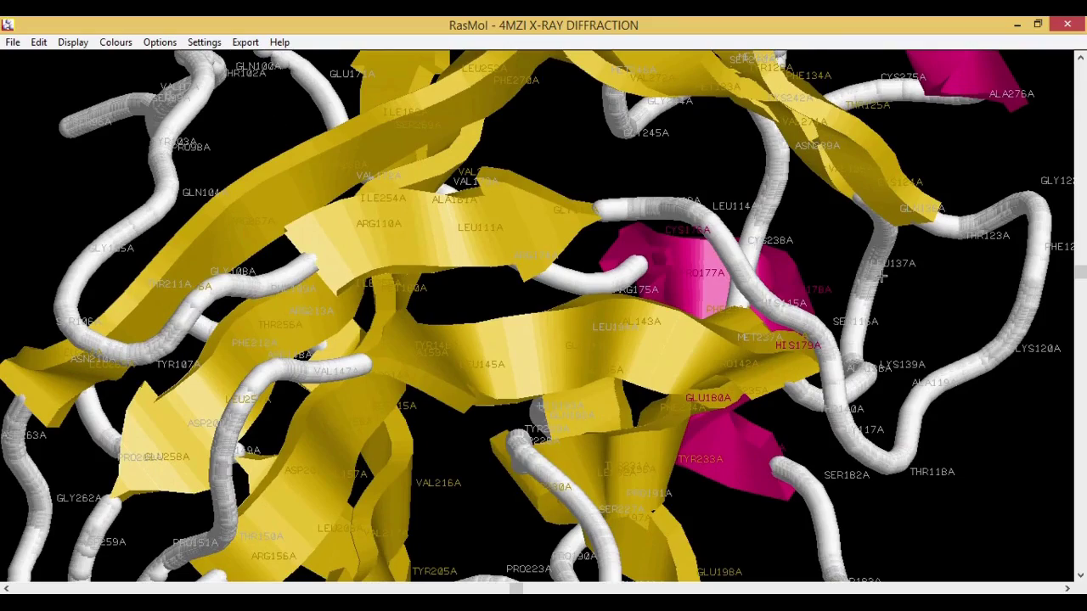
drag(881, 276, 776, 271)
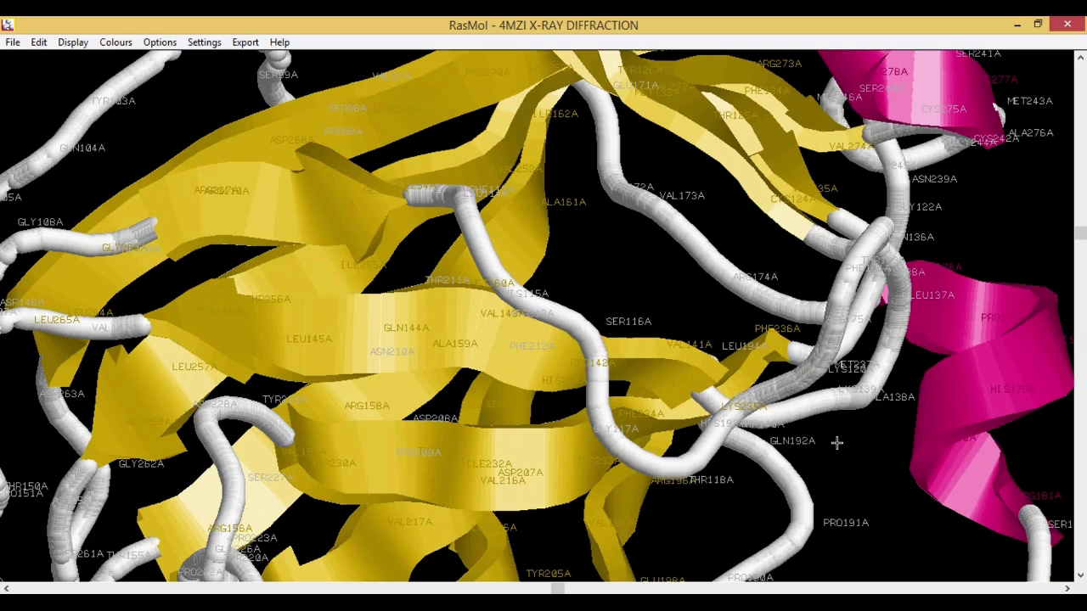
drag(836, 441, 735, 439)
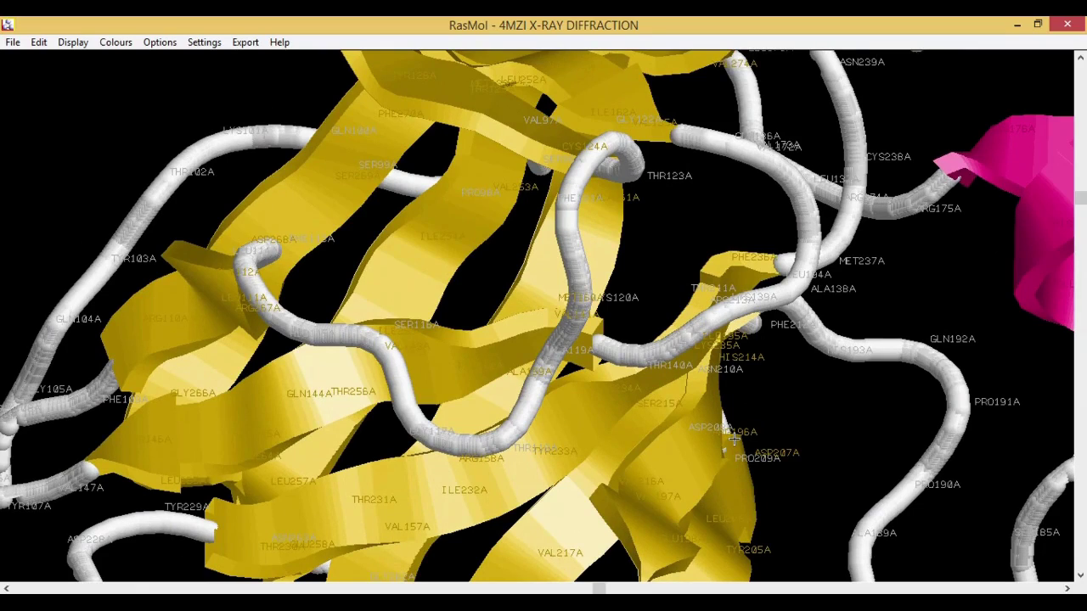
shift+drag(733, 438, 716, 545)
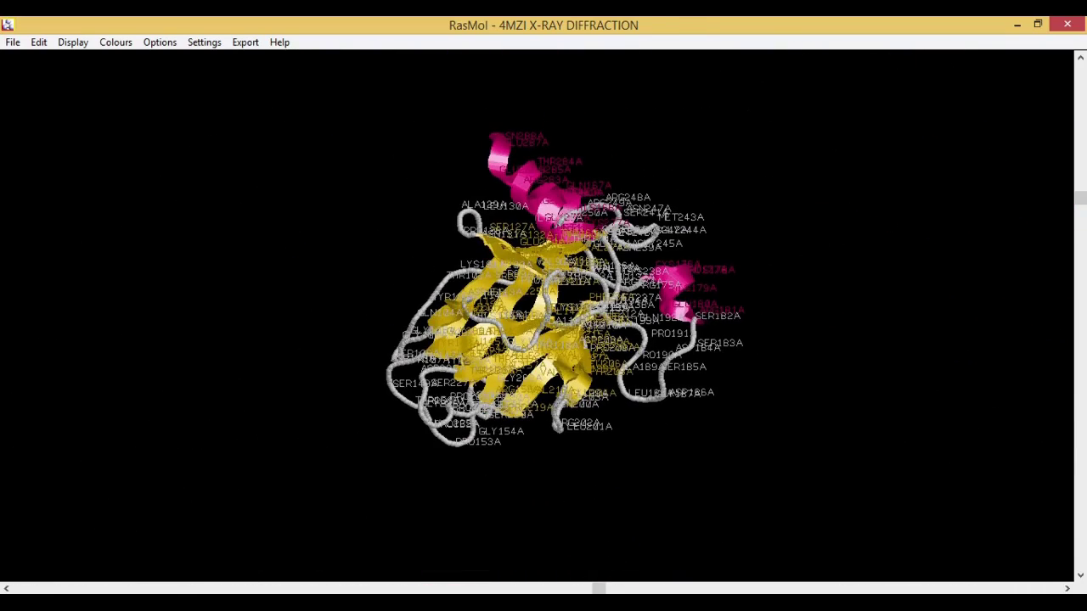
click(162, 44)
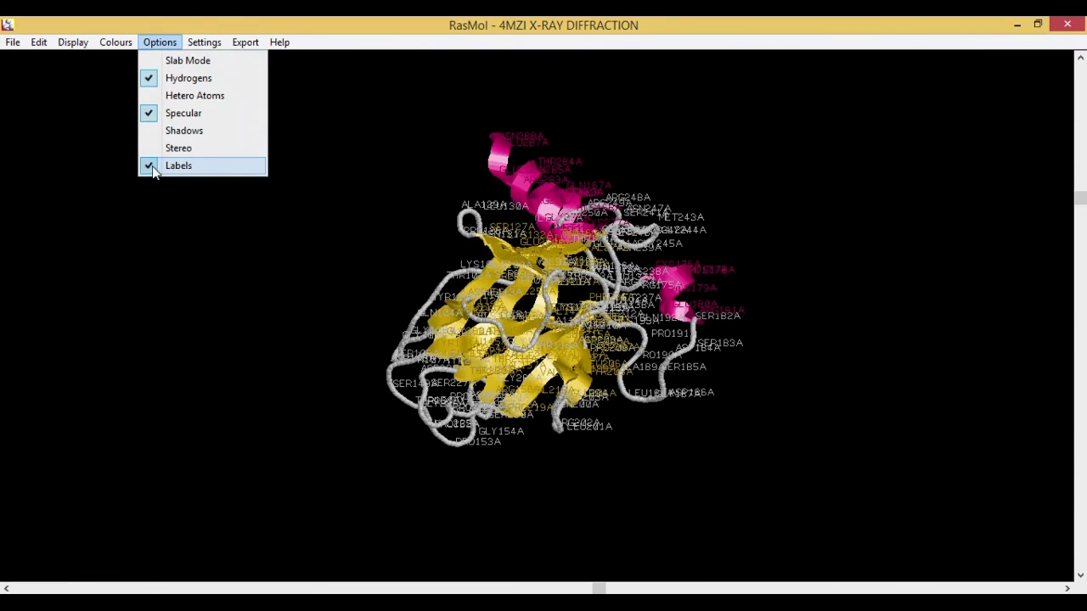
click(174, 166)
Review the picking and rotation settings and the available export formats, and rotate the protein to another orientation.
click(206, 44)
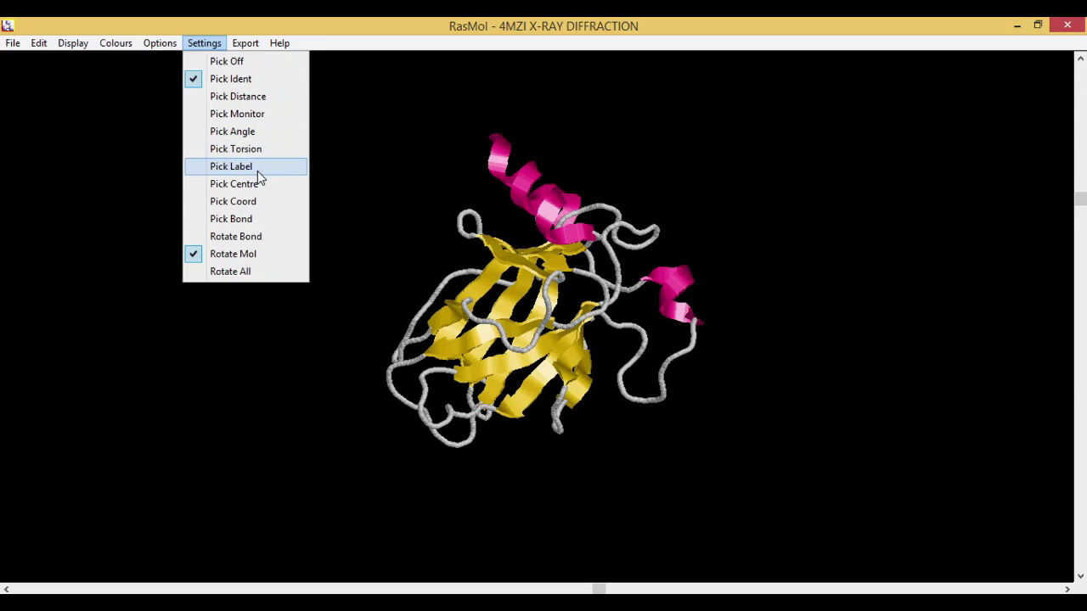
click(257, 167)
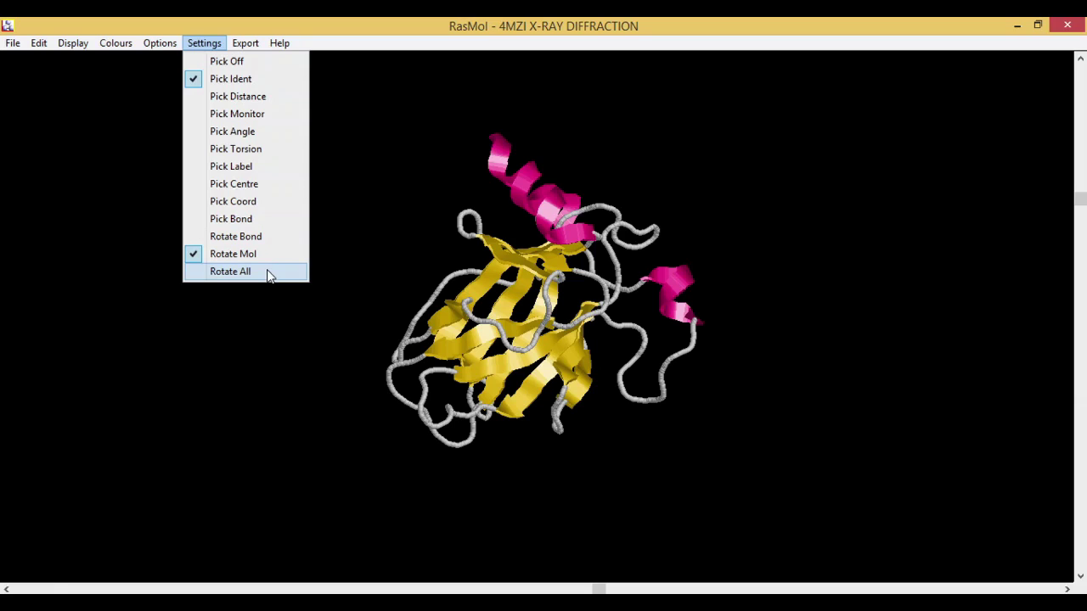
mouse_move(257, 33)
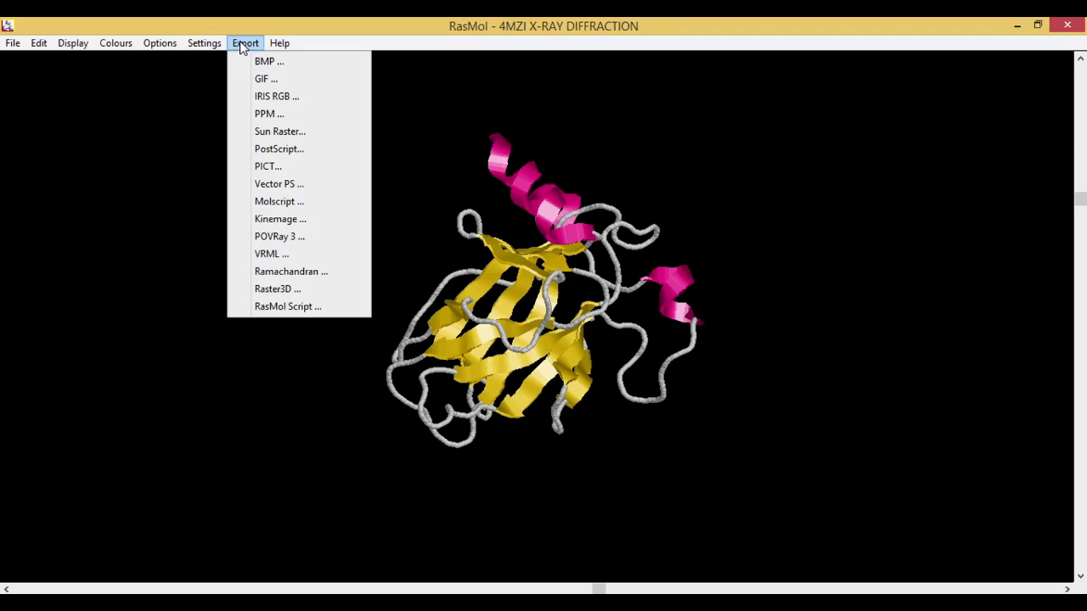
click(244, 42)
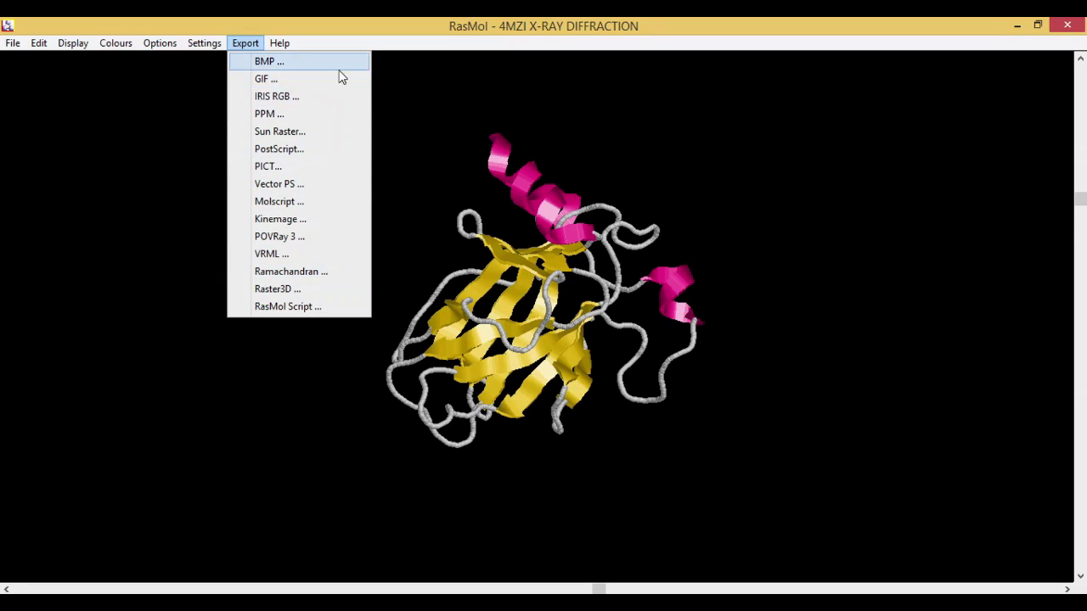
click(837, 285)
drag(837, 286, 405, 456)
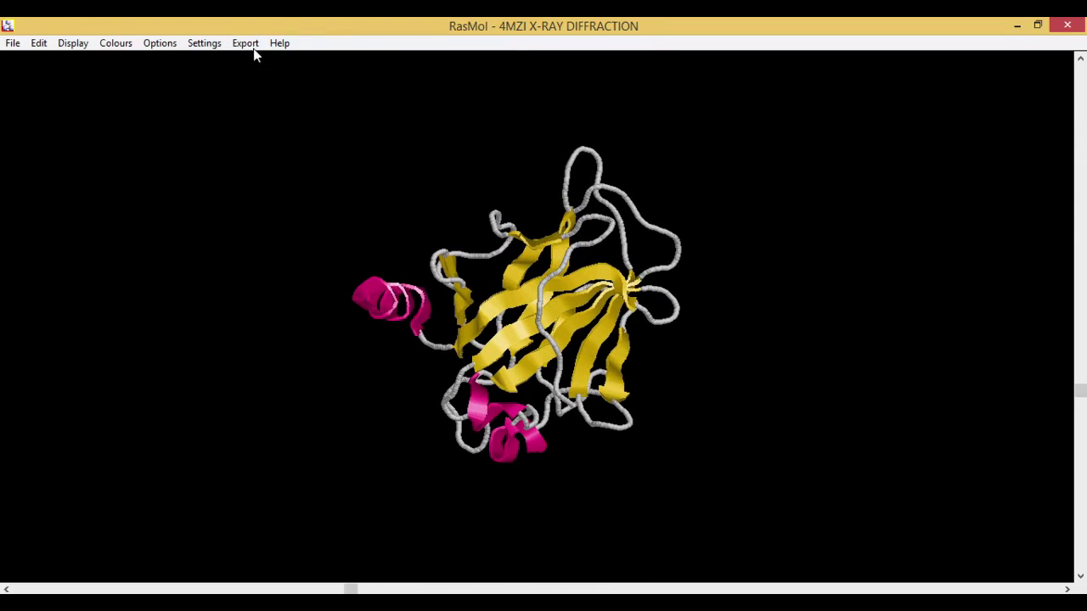